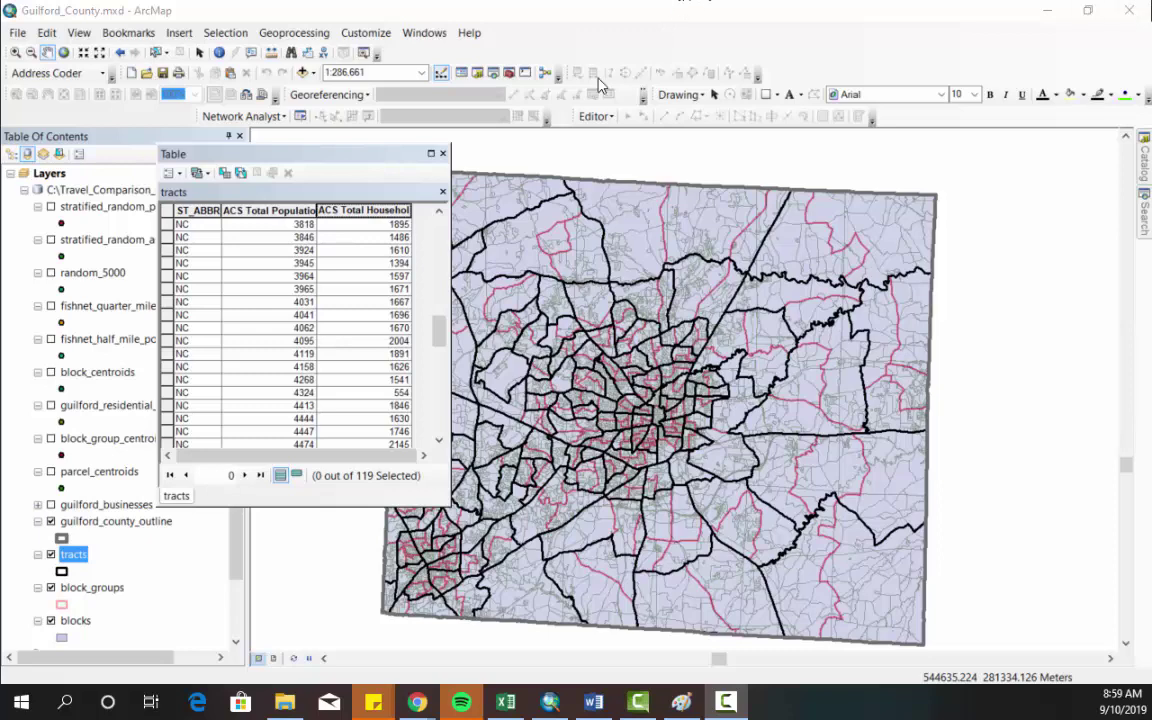
Shift the floating tracts attribute table slightly left and up, keeping it undocked over the layer list
left_click_drag(360, 158, 313, 156)
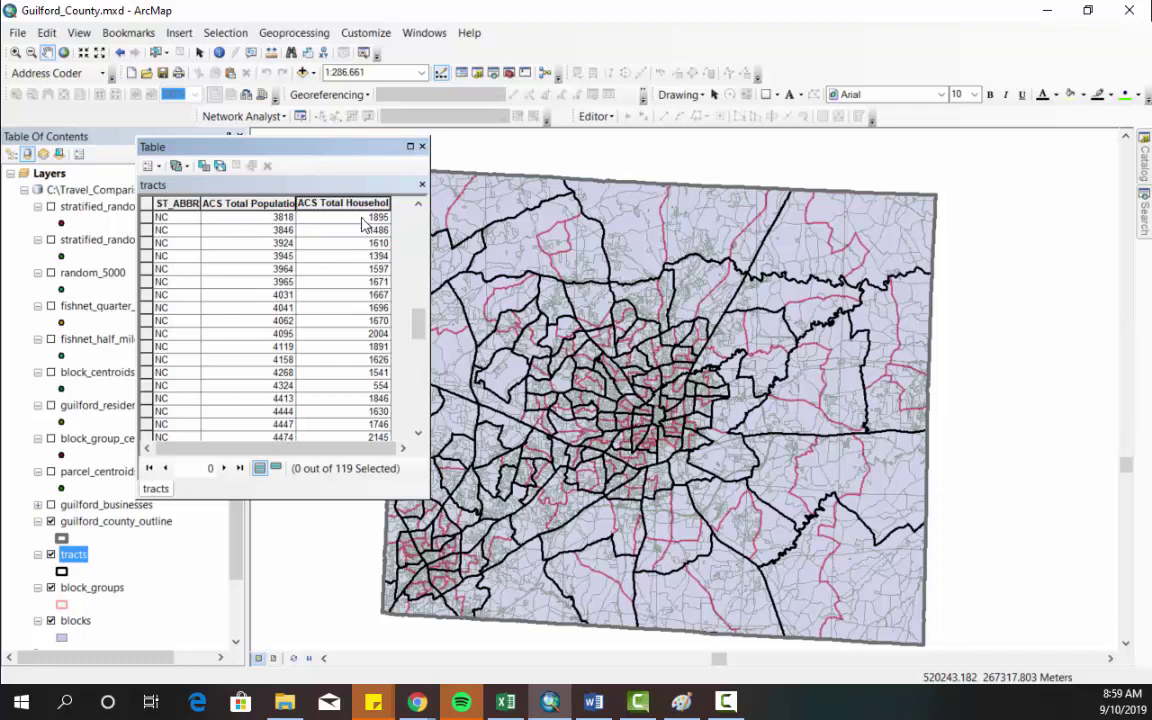
left_click_drag(370, 147, 371, 139)
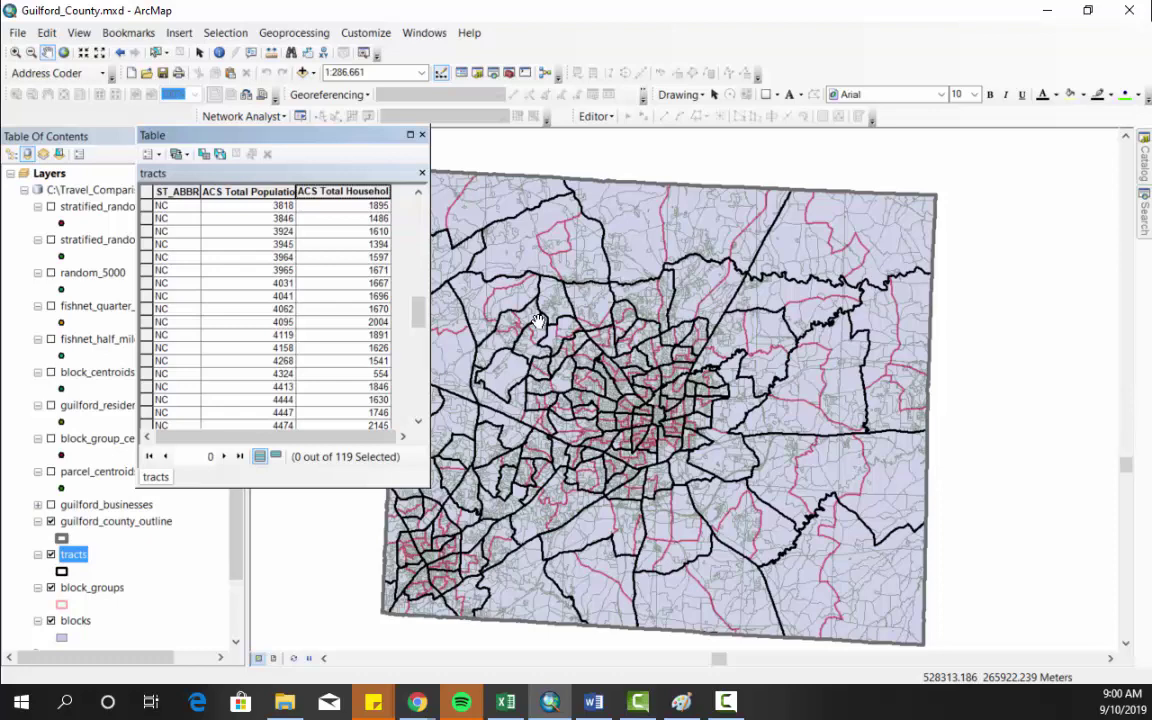
Show Statistics for ACS Total Population: 119 tracts, sum 500899, mean 4209.24, maximum 9852
right_click(277, 192)
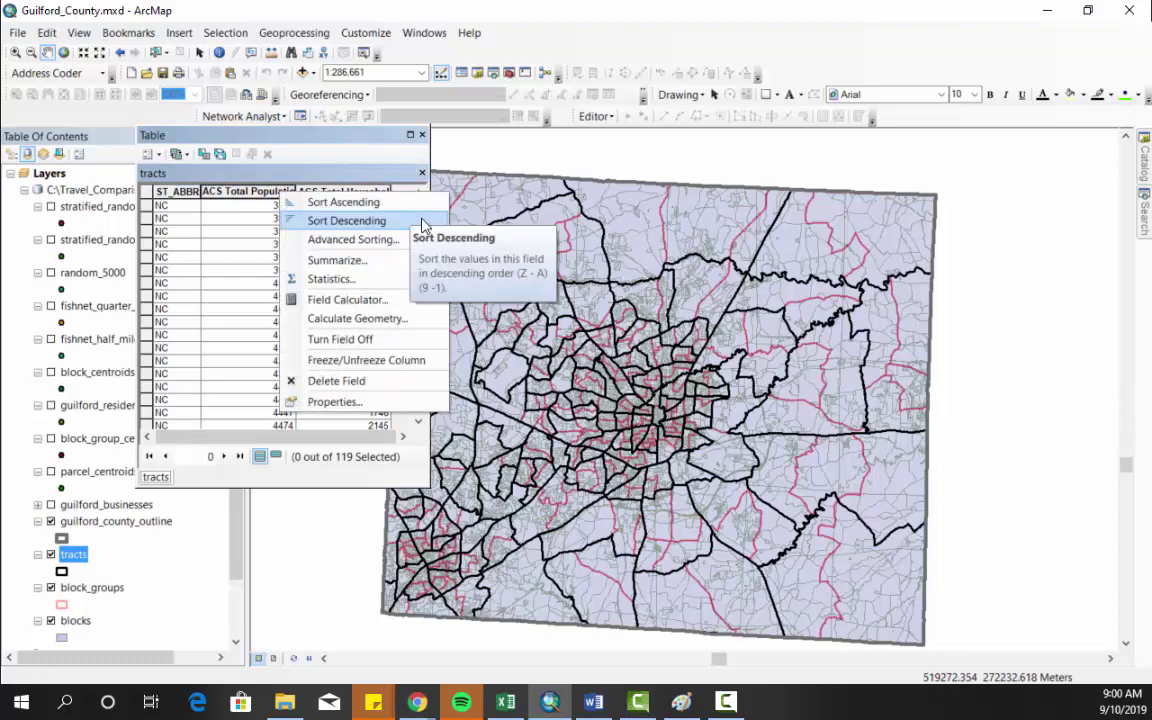
left_click(361, 282)
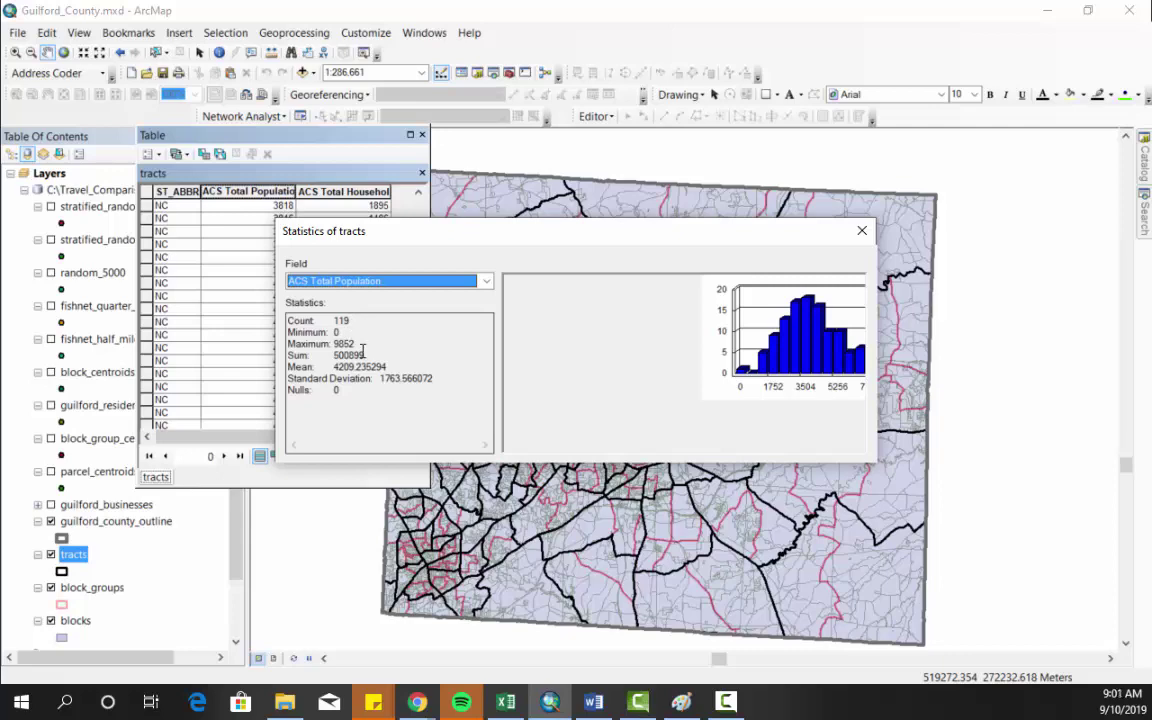
Move the Statistics of tracts window down and left to reveal the table's first rows
left_click_drag(606, 234, 515, 294)
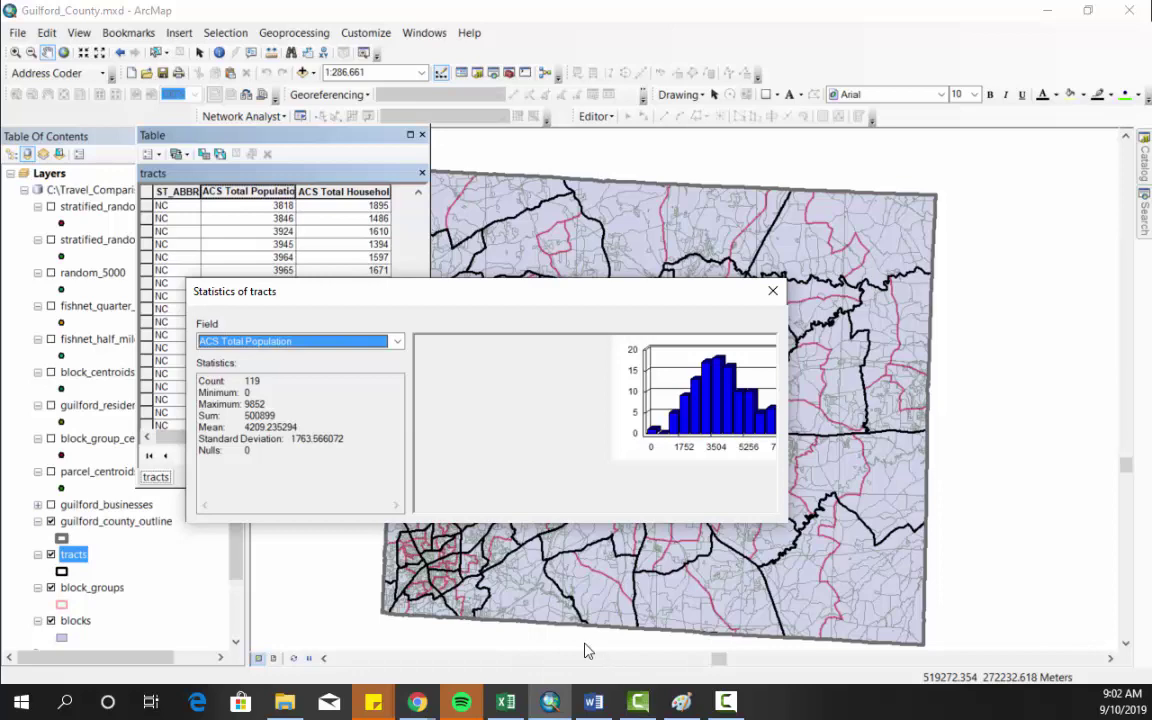
Paste the captured desktop screenshot into a maximized Paint window
left_click(681, 707)
left_click_drag(640, 72, 810, 58)
left_click(968, 39)
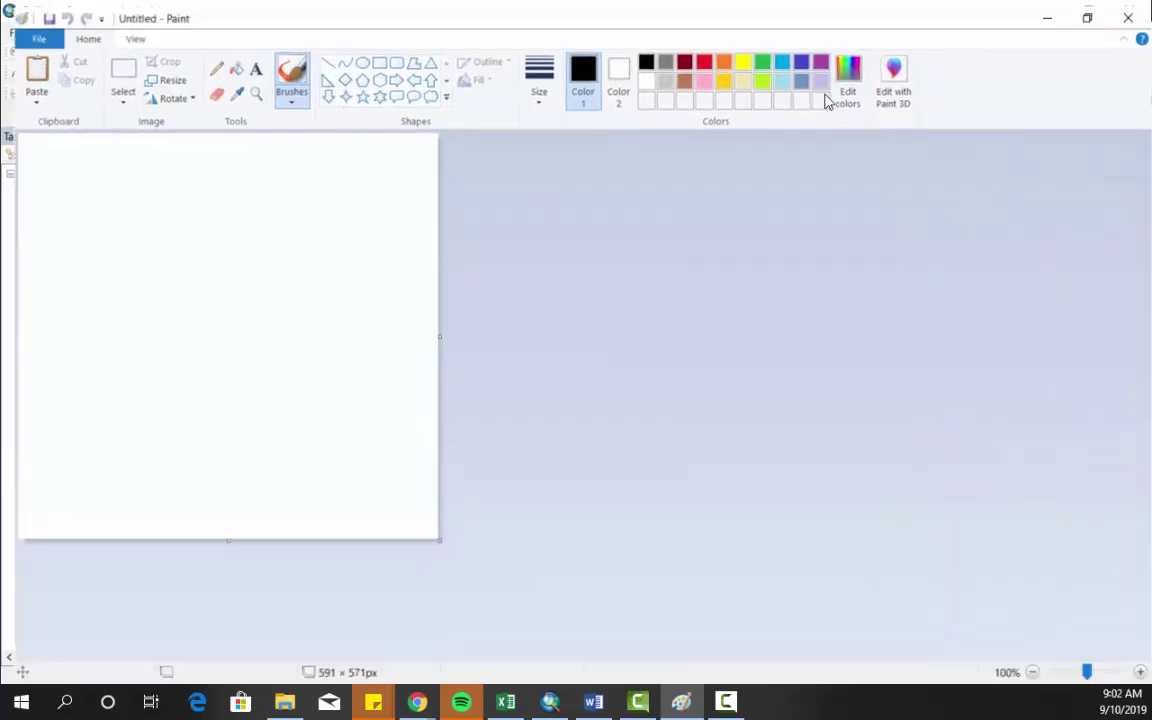
key("ctrl+v")
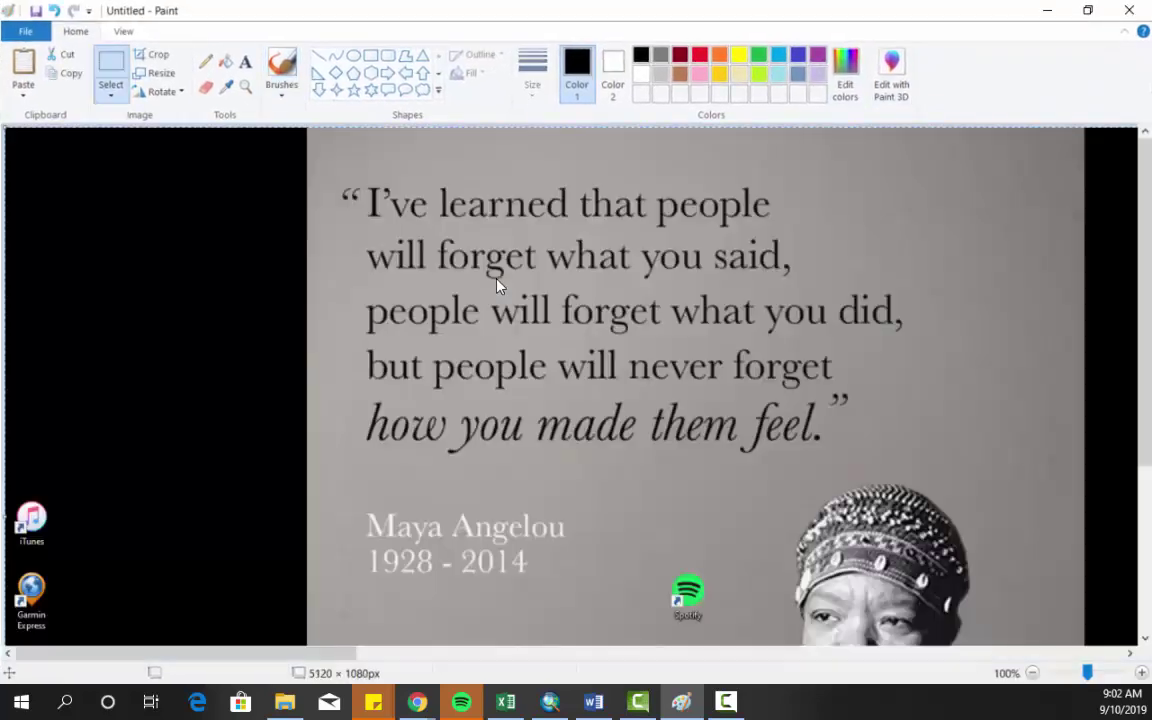
Select the Statistics summary block in the screenshot, then bring EXERCISE 1 in Word forward
left_click_drag(332, 646, 612, 666)
left_click_drag(1148, 372, 1145, 398)
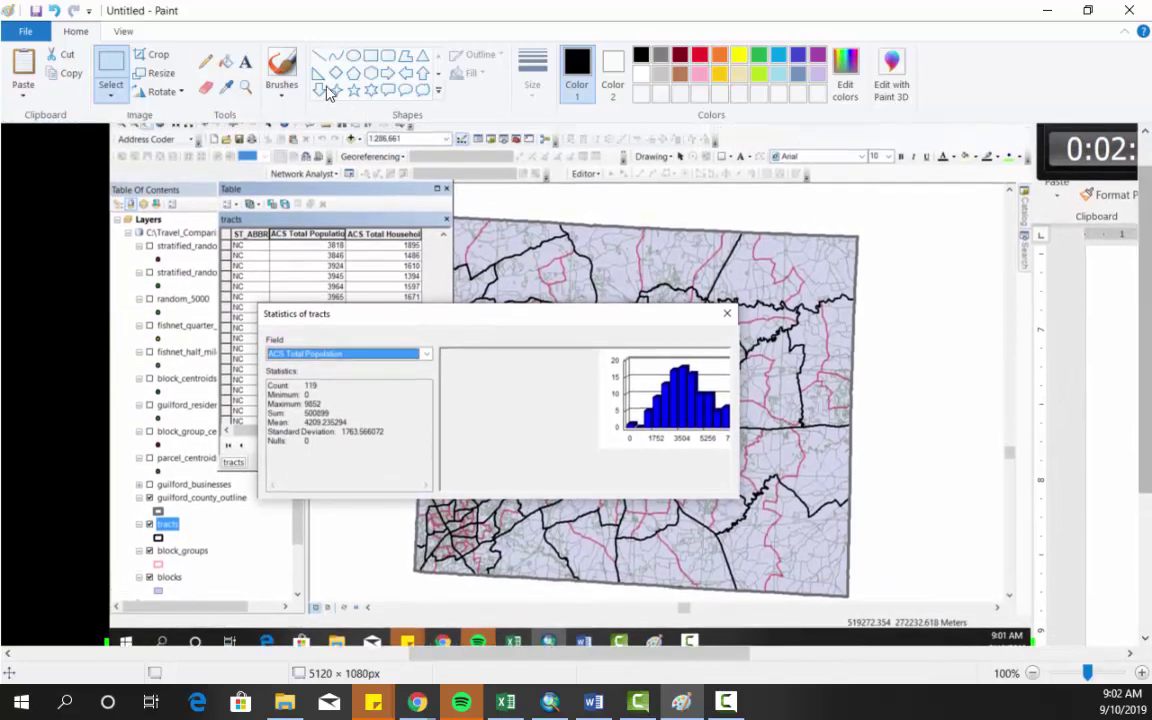
left_click(111, 64)
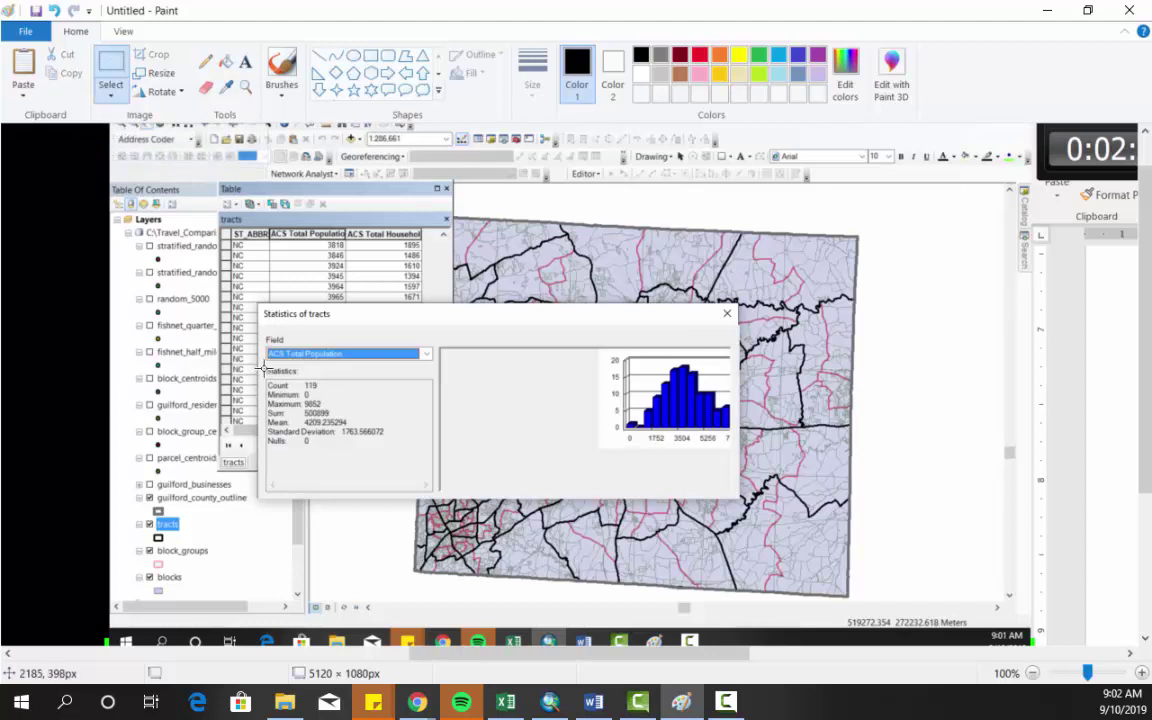
mouse_move(265, 365)
left_mouse_down()
mouse_move(268, 398)
mouse_move(391, 447)
left_mouse_up()
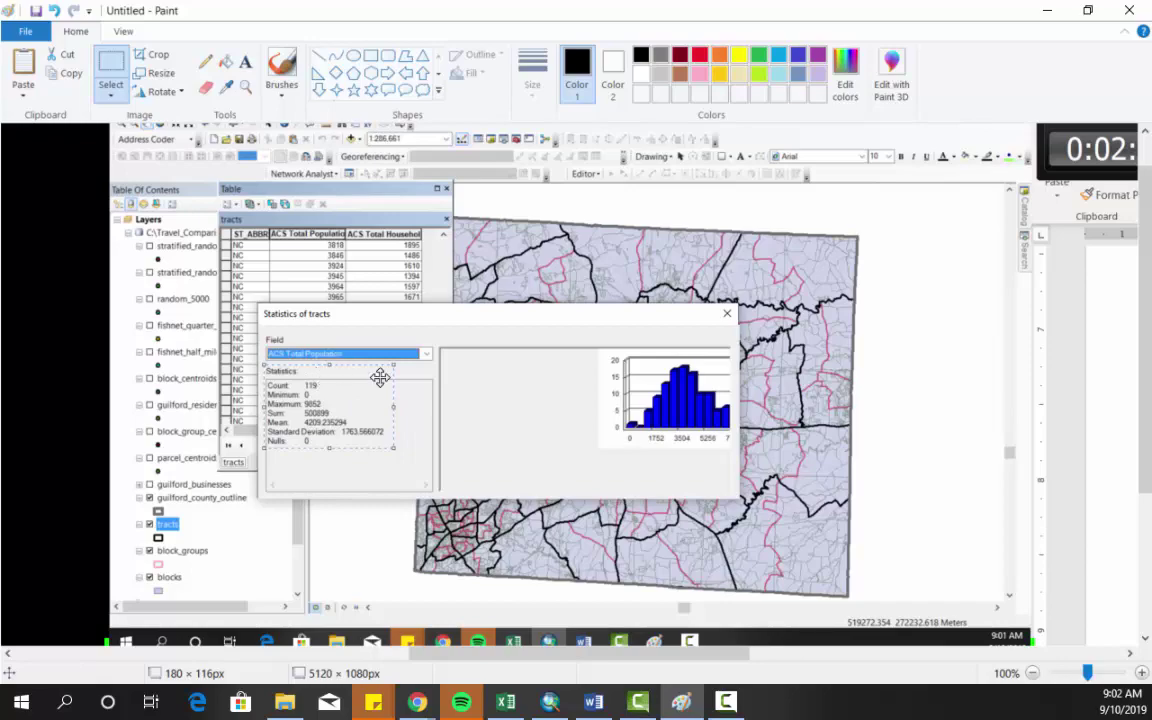
left_click(583, 708)
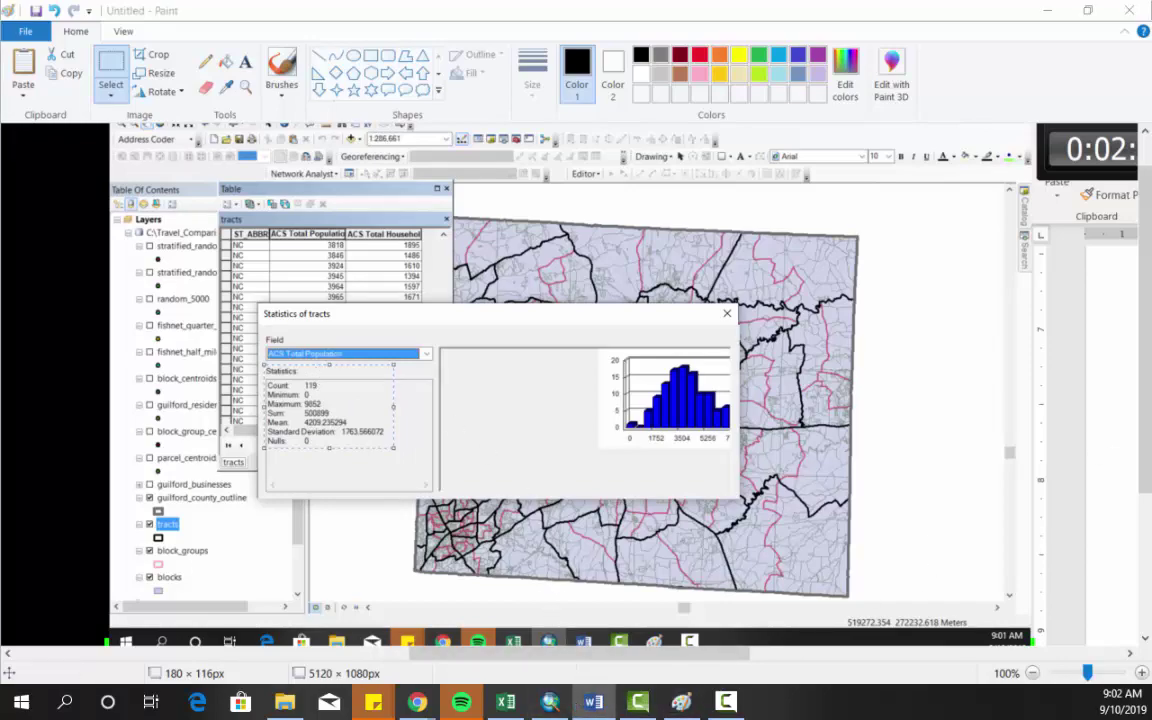
mouse_move(1151, 300)
left_mouse_down()
mouse_move(1054, 265)
mouse_move(571, 21)
mouse_move(575, 34)
left_mouse_up()
Paste the Statistics summary image on a new unnumbered line after question 10
double_click(880, 25)
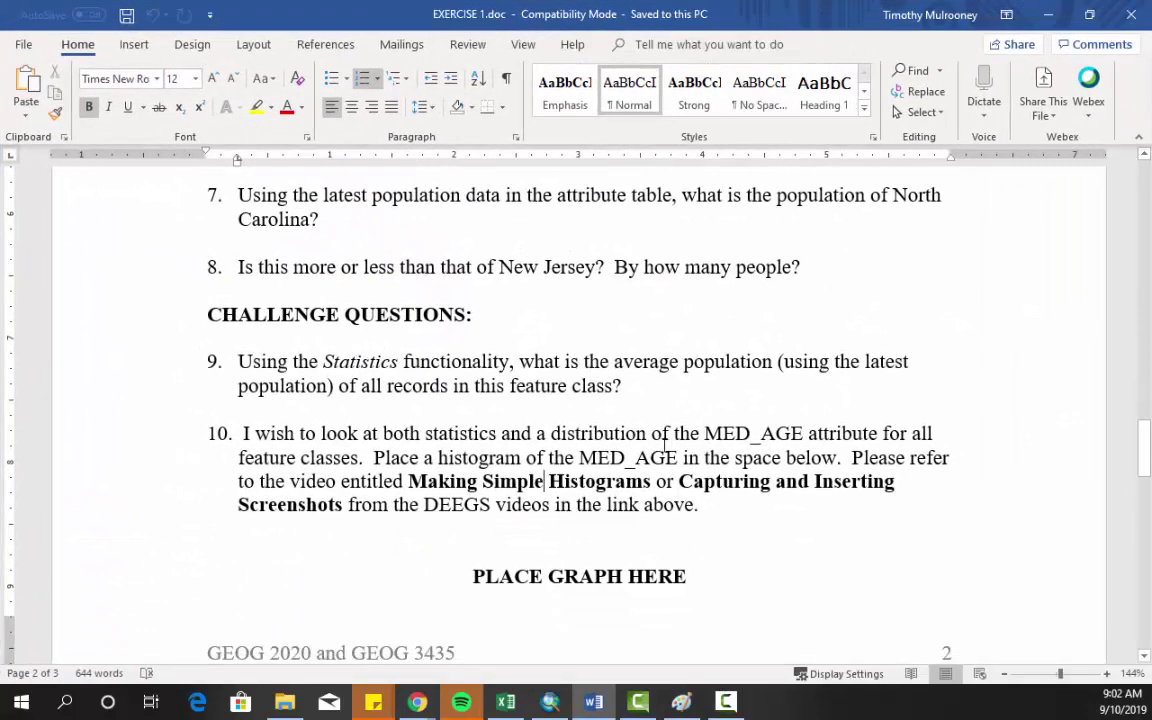
scroll(665, 455, "down", 2)
left_click(749, 374)
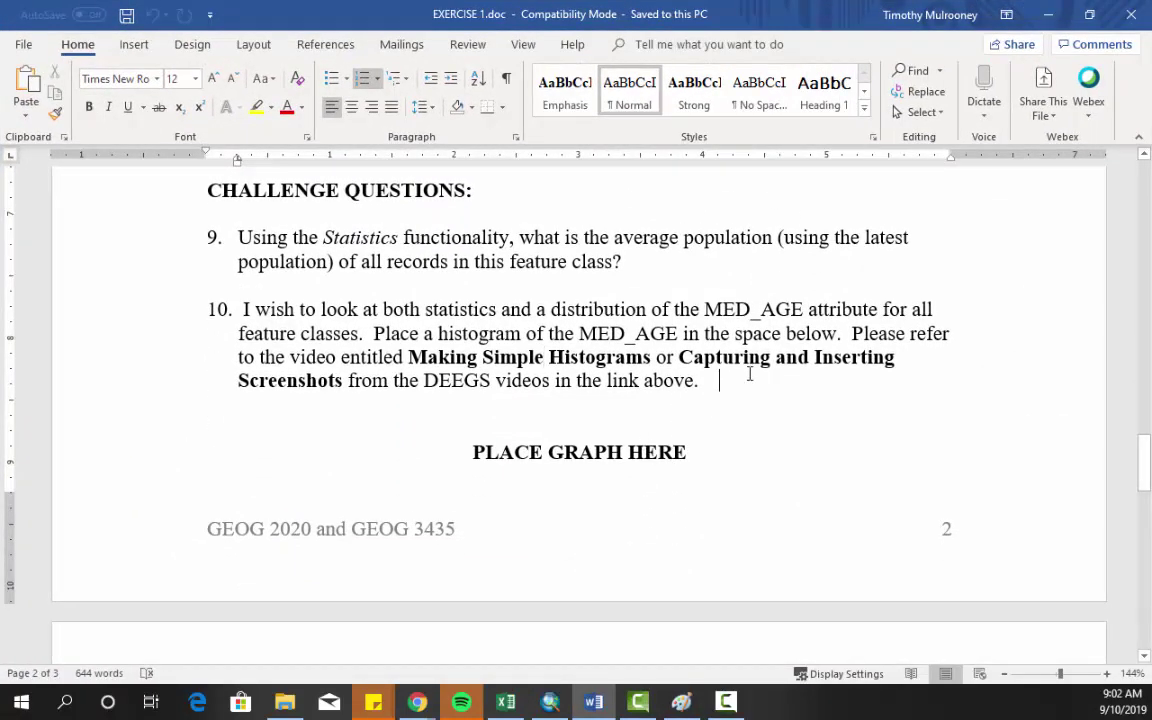
key("Return")
key("BackSpace")
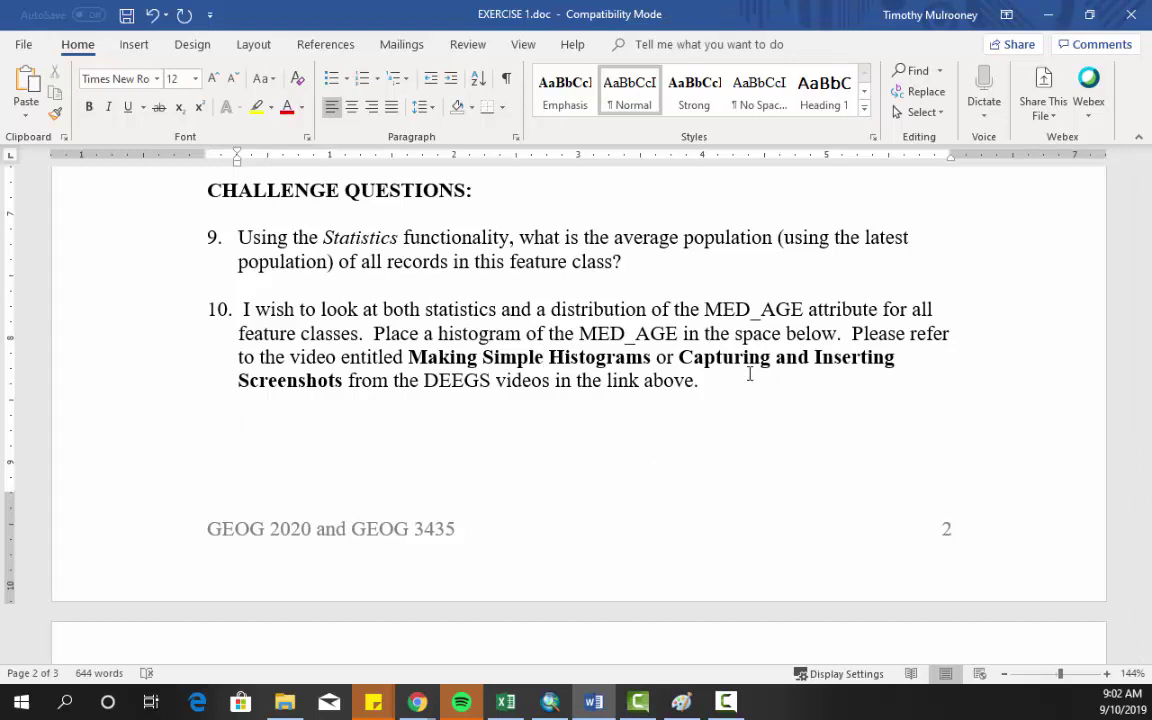
key("ctrl+v")
Enlarge the pasted Statistics image by dragging its corner handle
scroll(500, 420, "down", 4)
left_click(418, 440)
left_click_drag(420, 435, 491, 478)
left_click(562, 468)
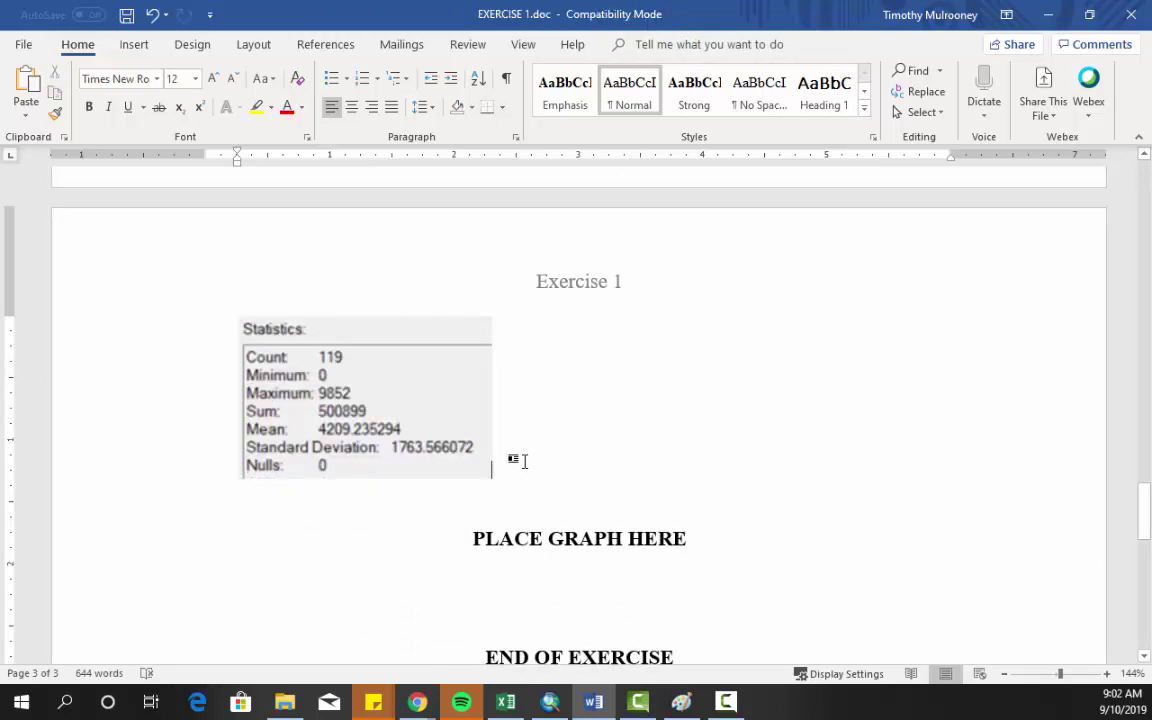
left_click(406, 414)
left_click(570, 411)
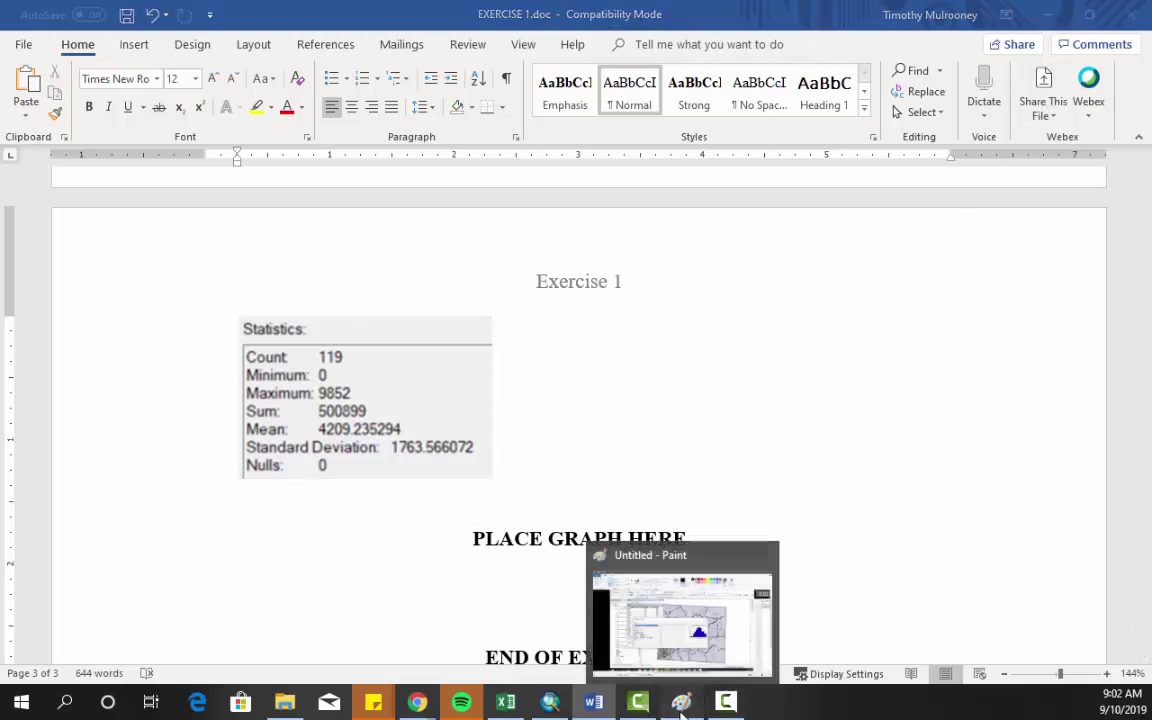
Discard the Paint screenshot by starting a new picture without saving
left_click(727, 701)
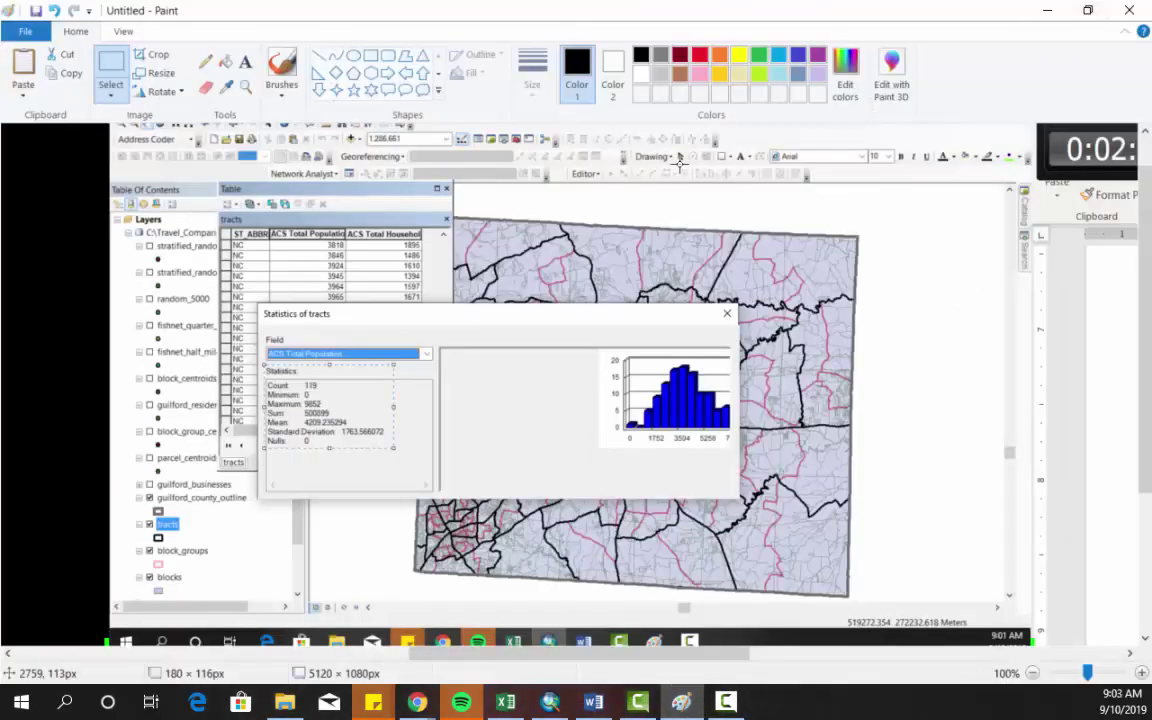
left_click(30, 31)
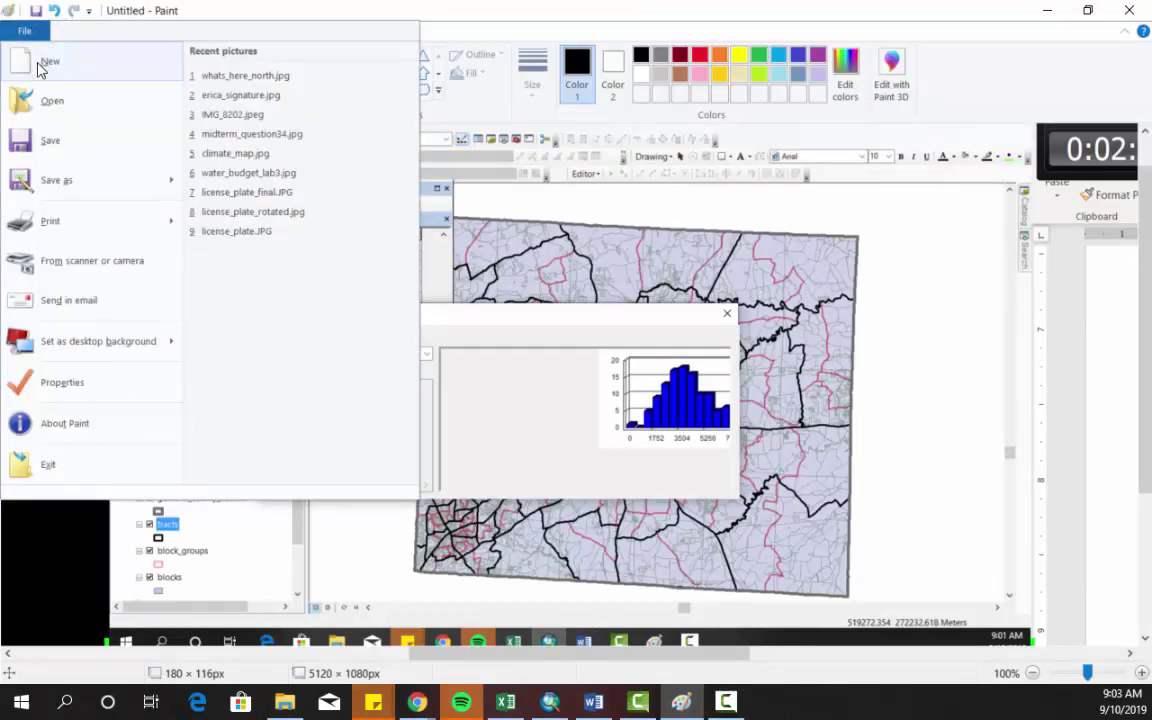
left_click(40, 66)
left_click(605, 354)
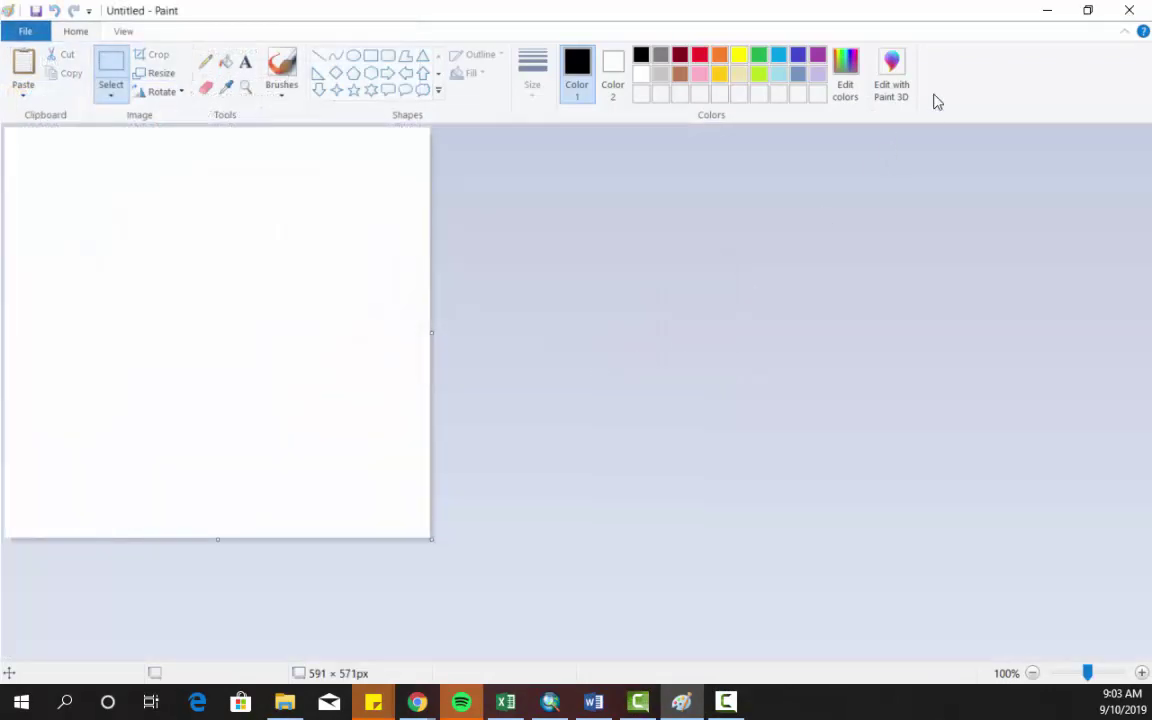
left_click(1052, 17)
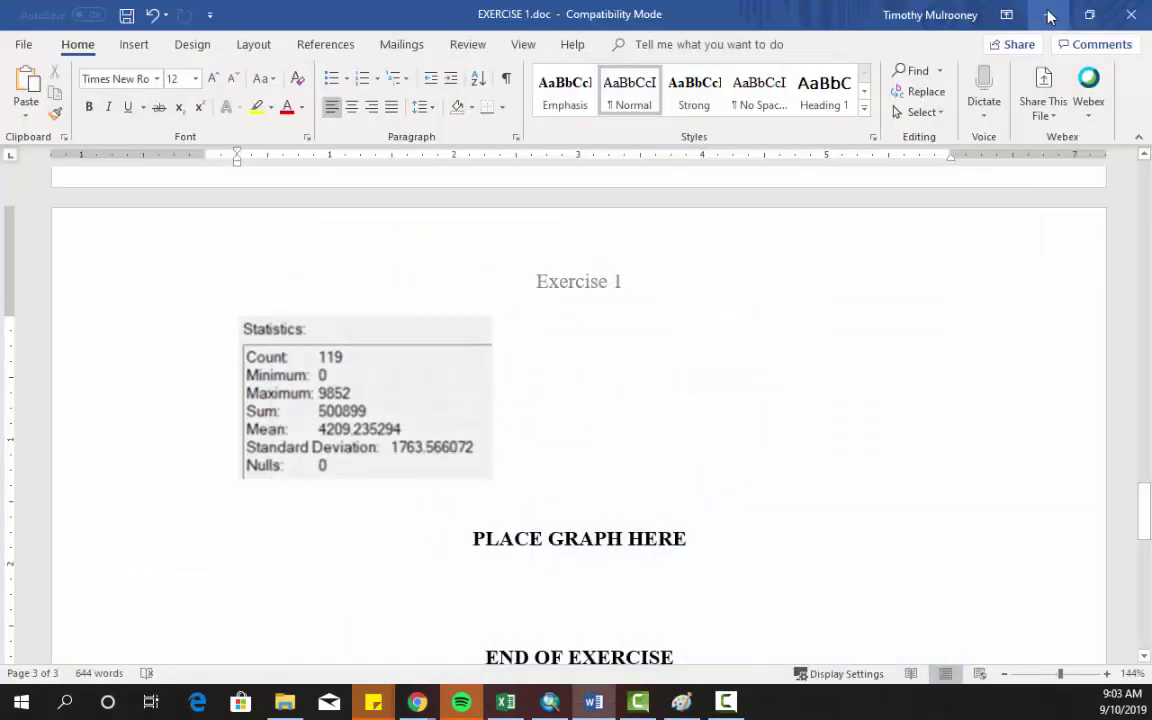
scroll(733, 437, "up", 4)
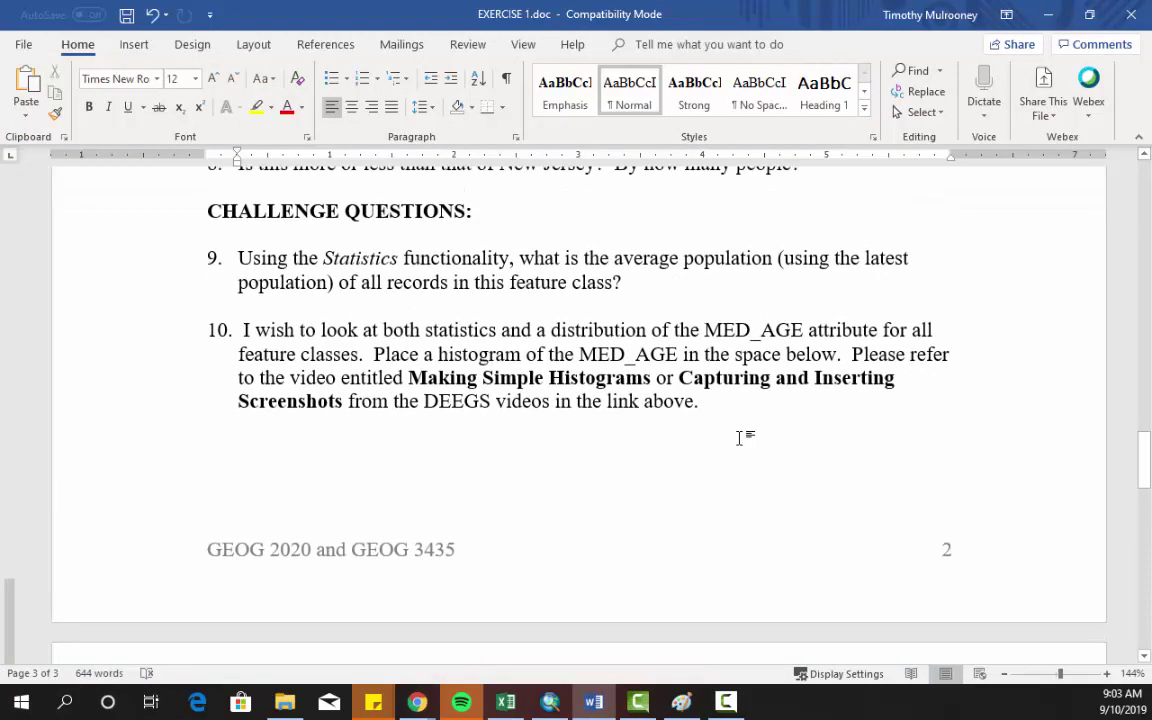
scroll(736, 437, "down", 4)
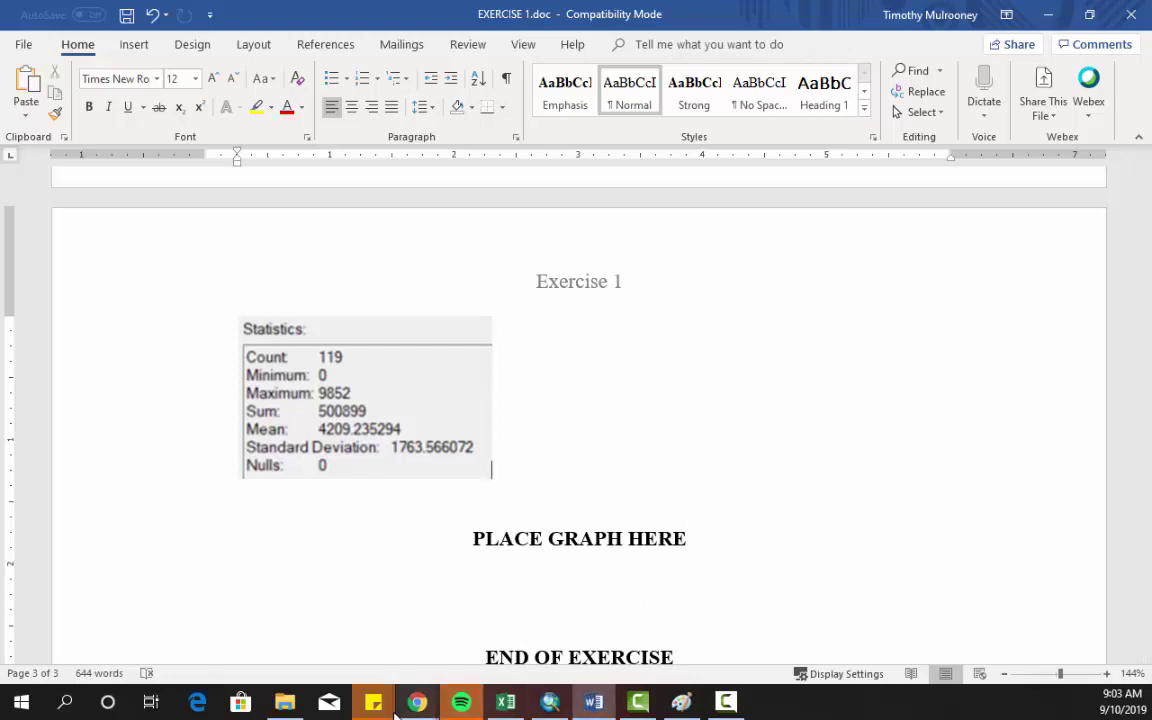
mouse_move(412, 704)
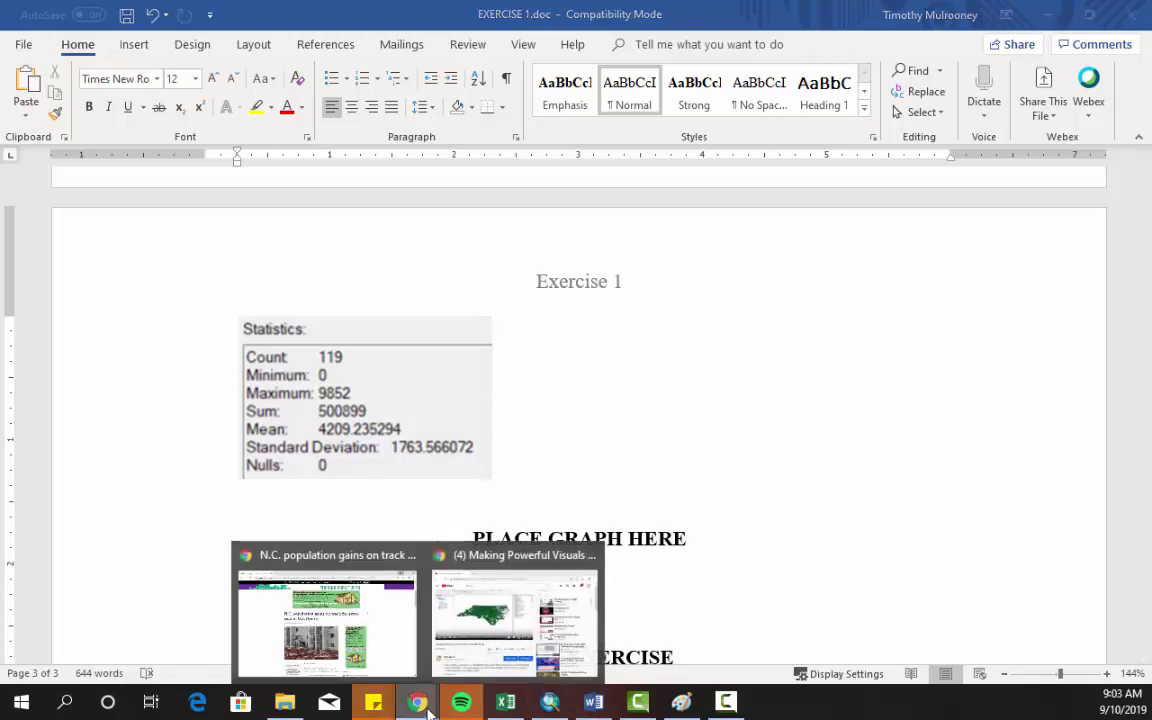
Zoom the N.C. population gains article to 67% so headline, photo and ad fit
left_click(348, 562)
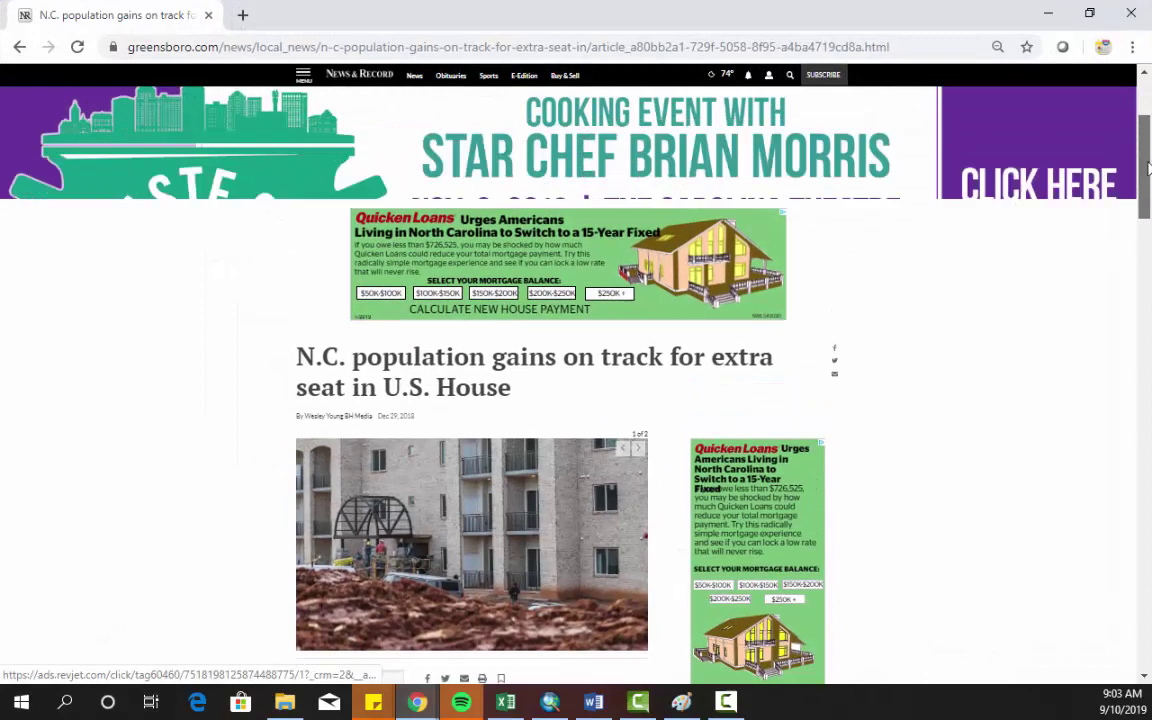
left_click_drag(1148, 168, 1075, 224)
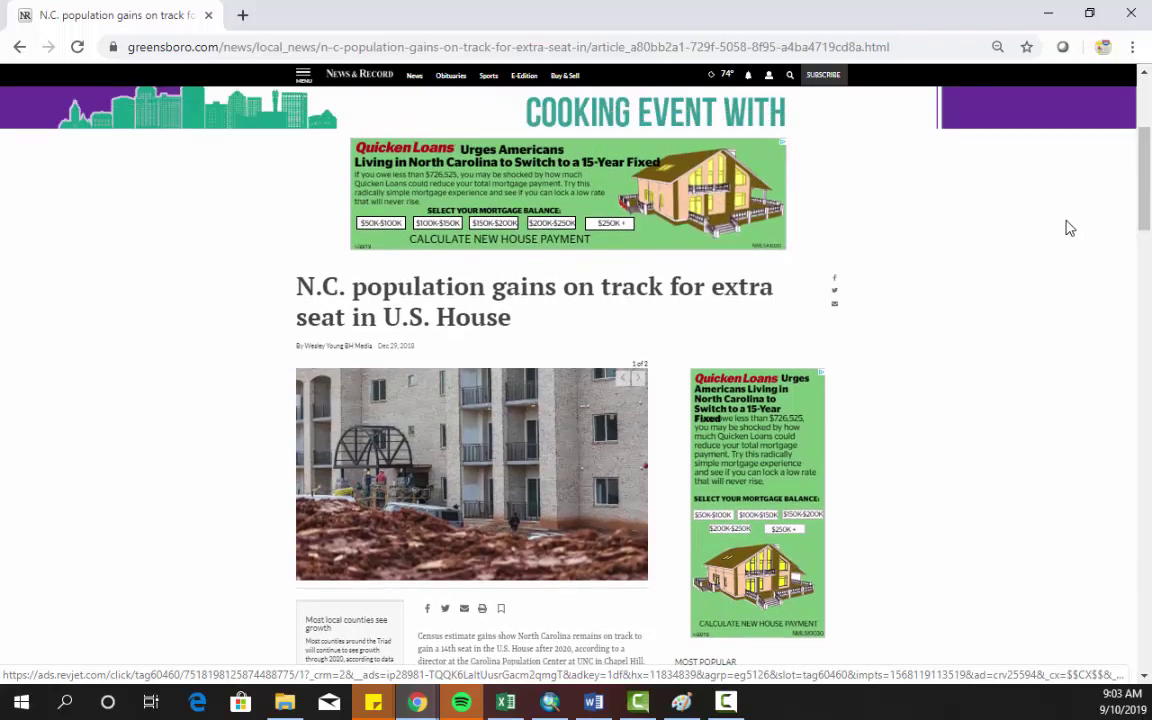
key("ctrl+plus")
key("ctrl+plus")
key("ctrl+plus")
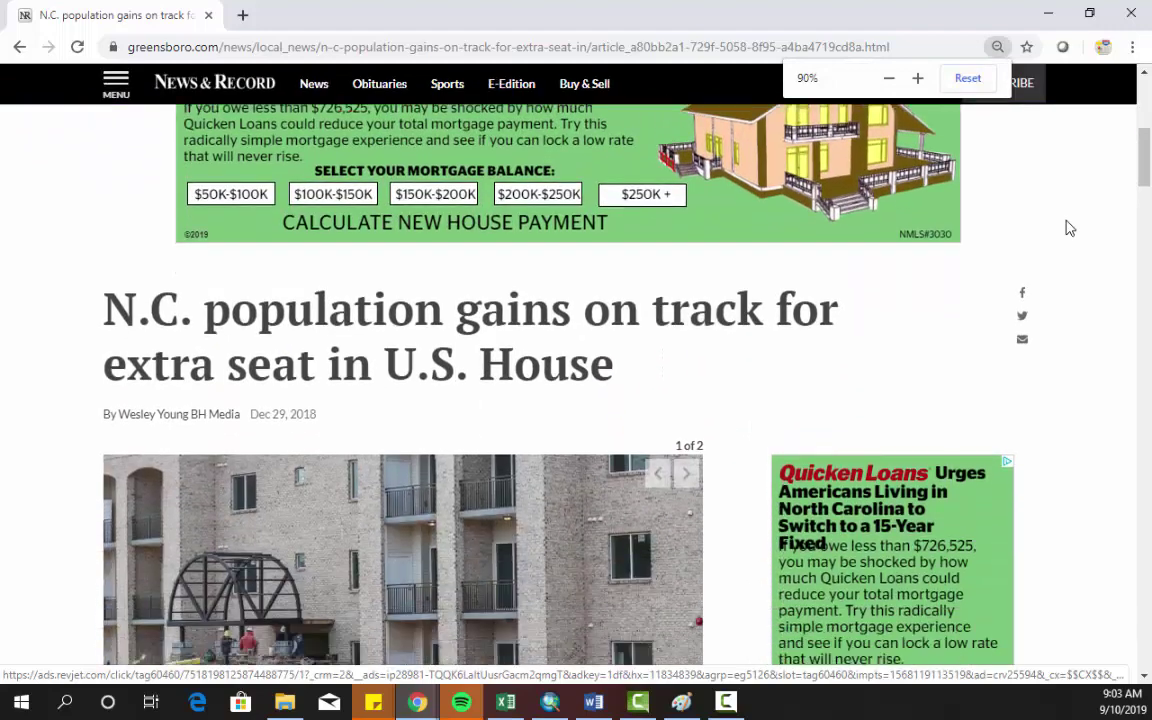
key("ctrl+minus")
key("ctrl+minus")
key("ctrl+minus")
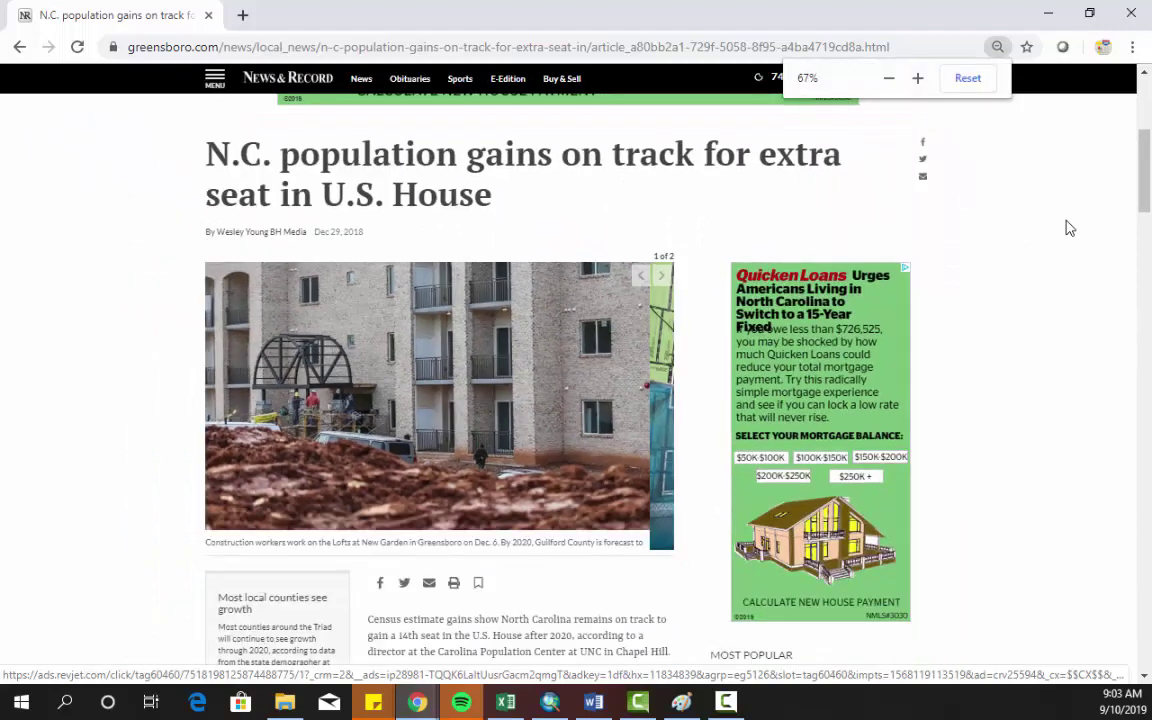
scroll(1068, 228, "up", 2)
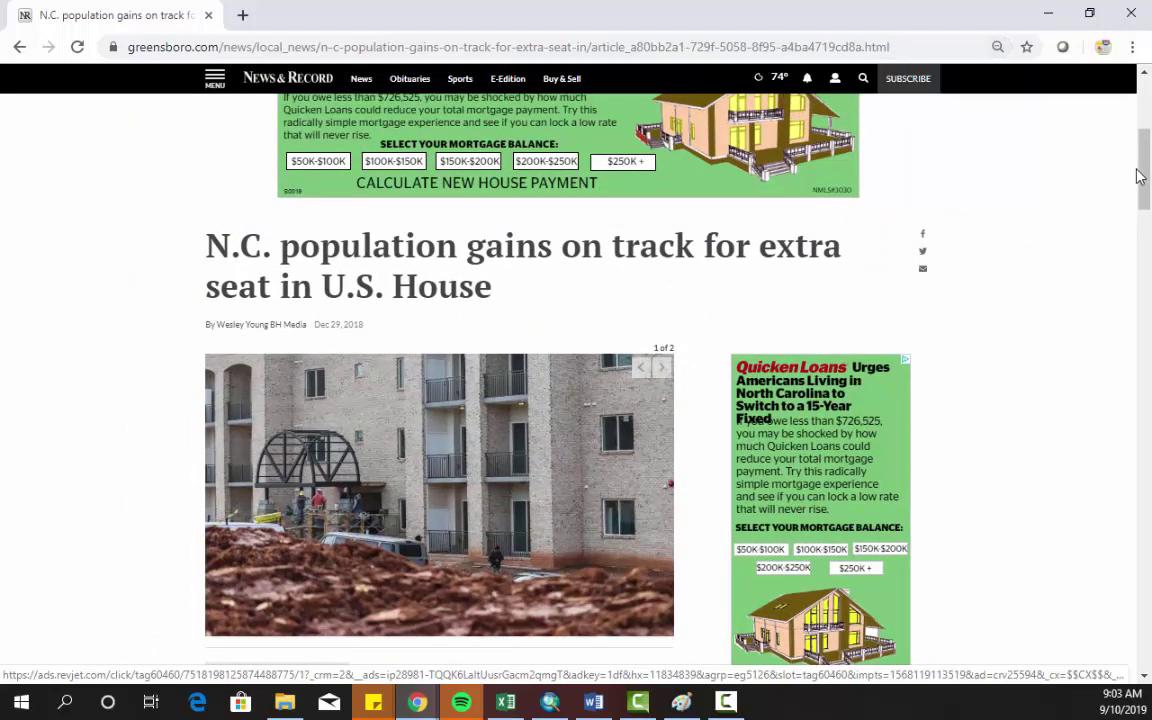
left_click_drag(1140, 175, 1148, 188)
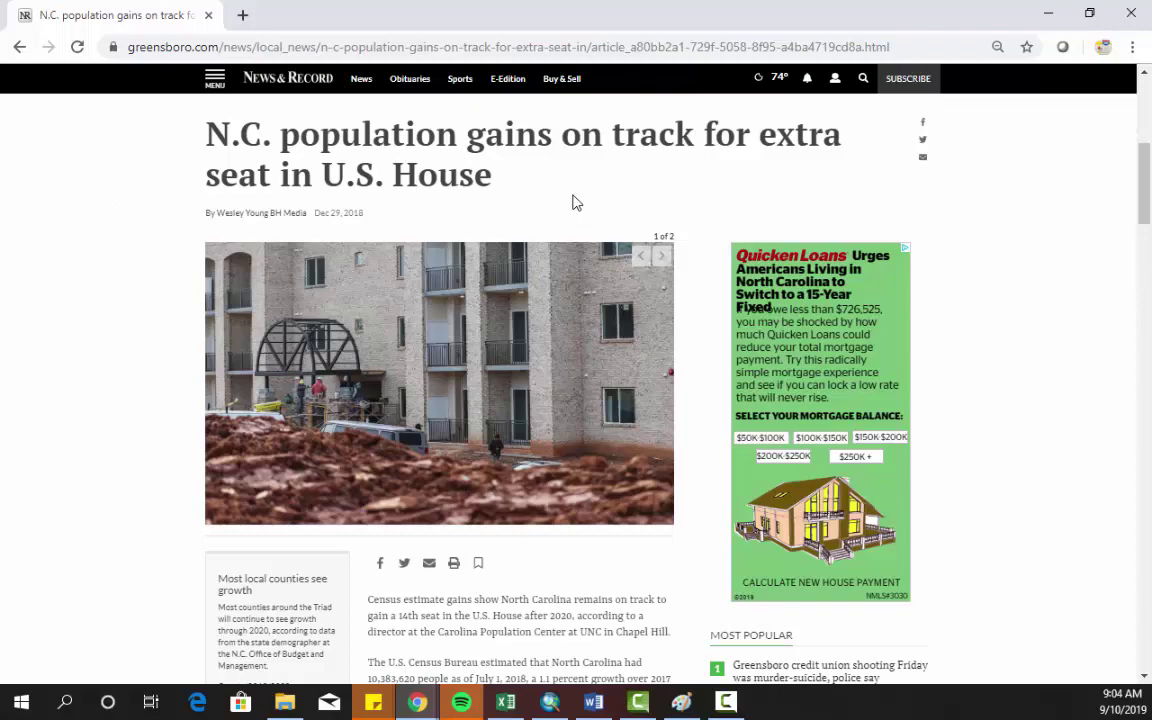
key("ctrl+minus")
key("ctrl+plus")
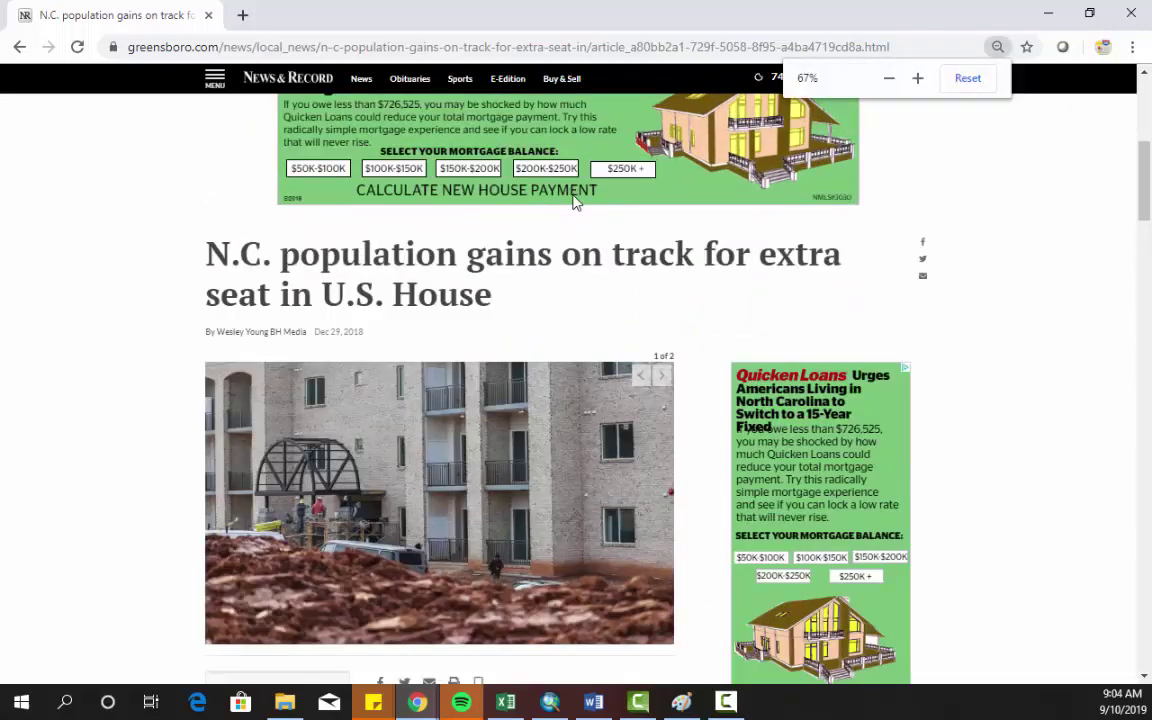
scroll(573, 200, "down", 2)
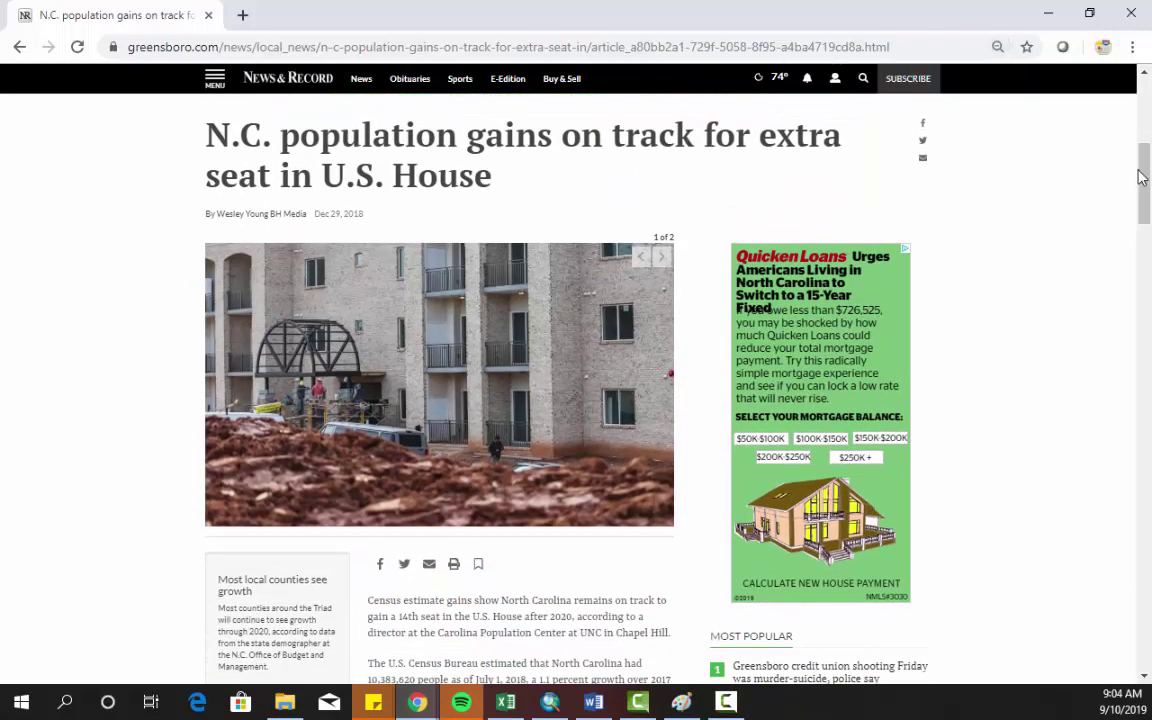
mouse_move(1143, 177)
left_mouse_down()
mouse_move(1144, 321)
mouse_move(1137, 177)
left_mouse_up()
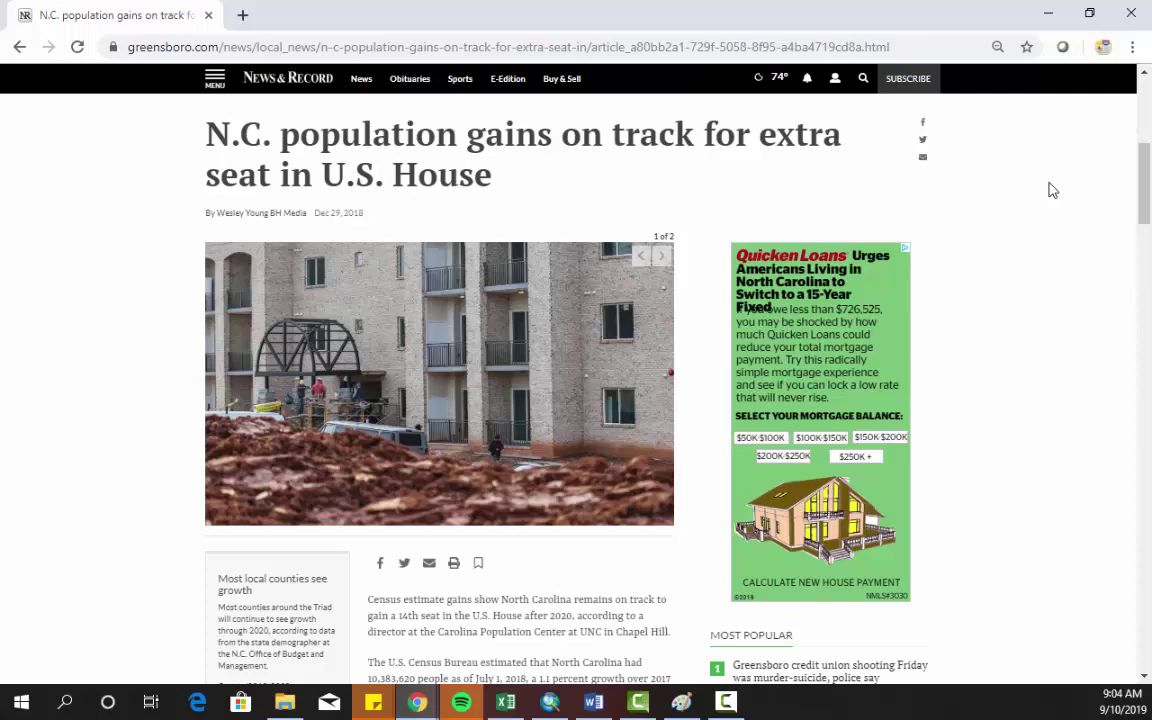
Paste the article screenshot in Paint, box the headline, photo and ad, then minimize
left_click(680, 701)
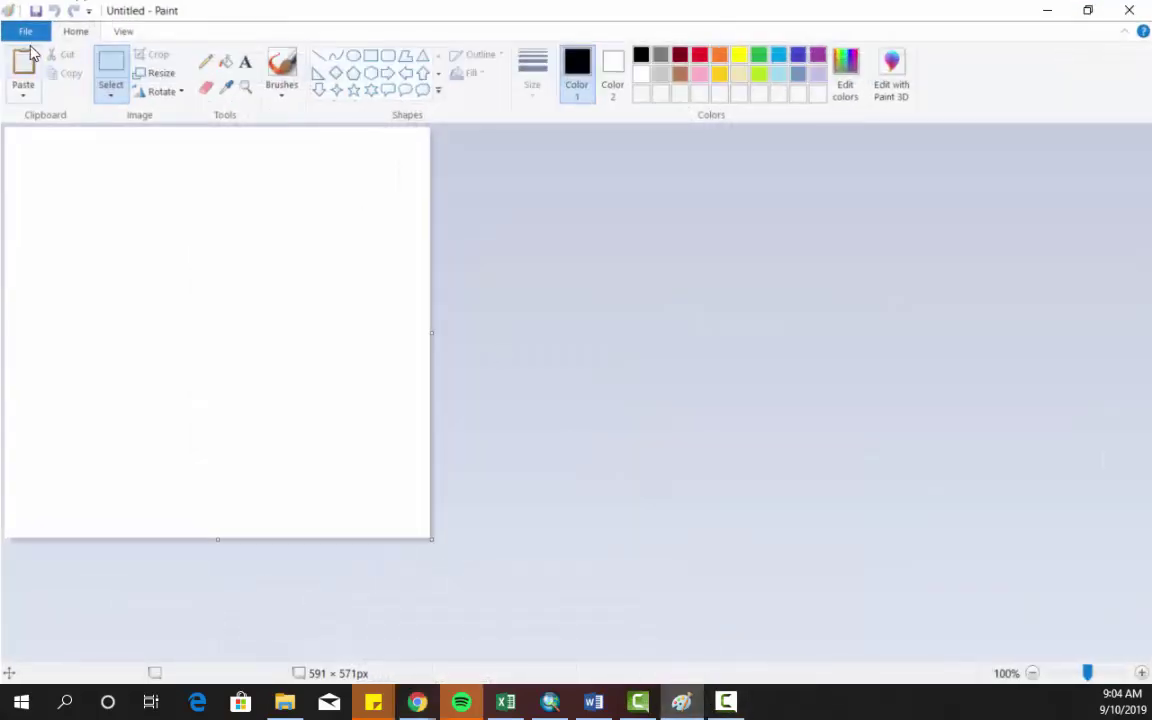
key("ctrl+v")
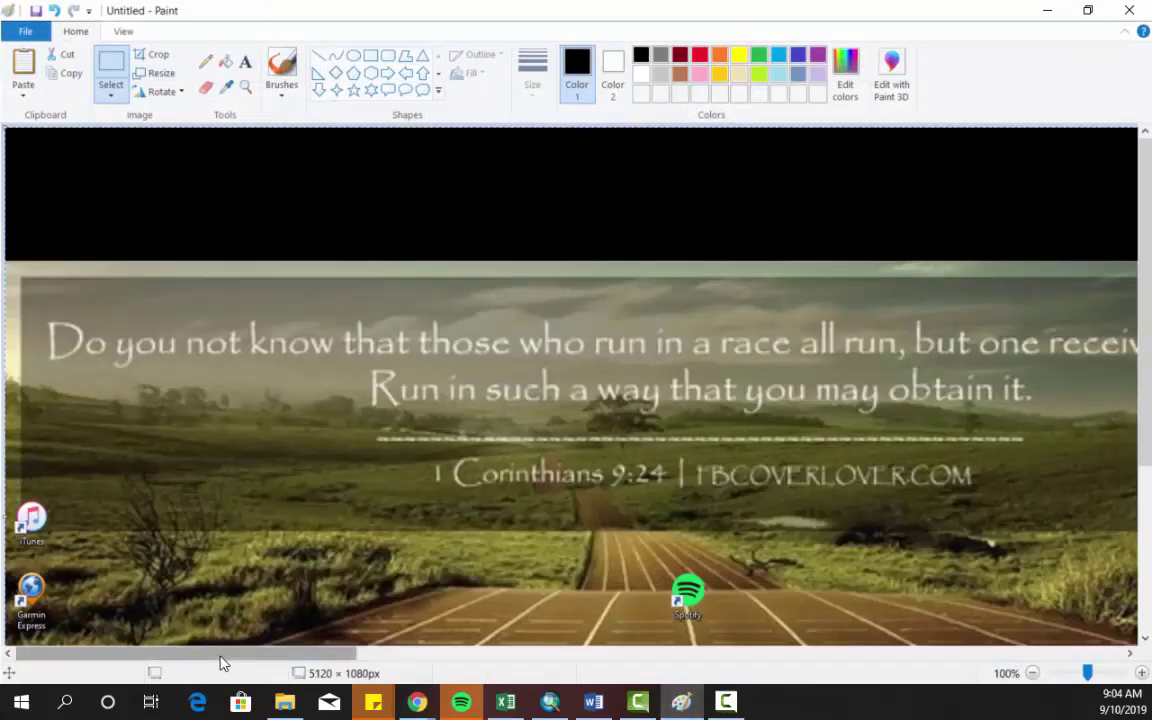
mouse_move(221, 655)
left_mouse_down()
mouse_move(467, 657)
mouse_move(658, 625)
mouse_move(630, 609)
left_mouse_up()
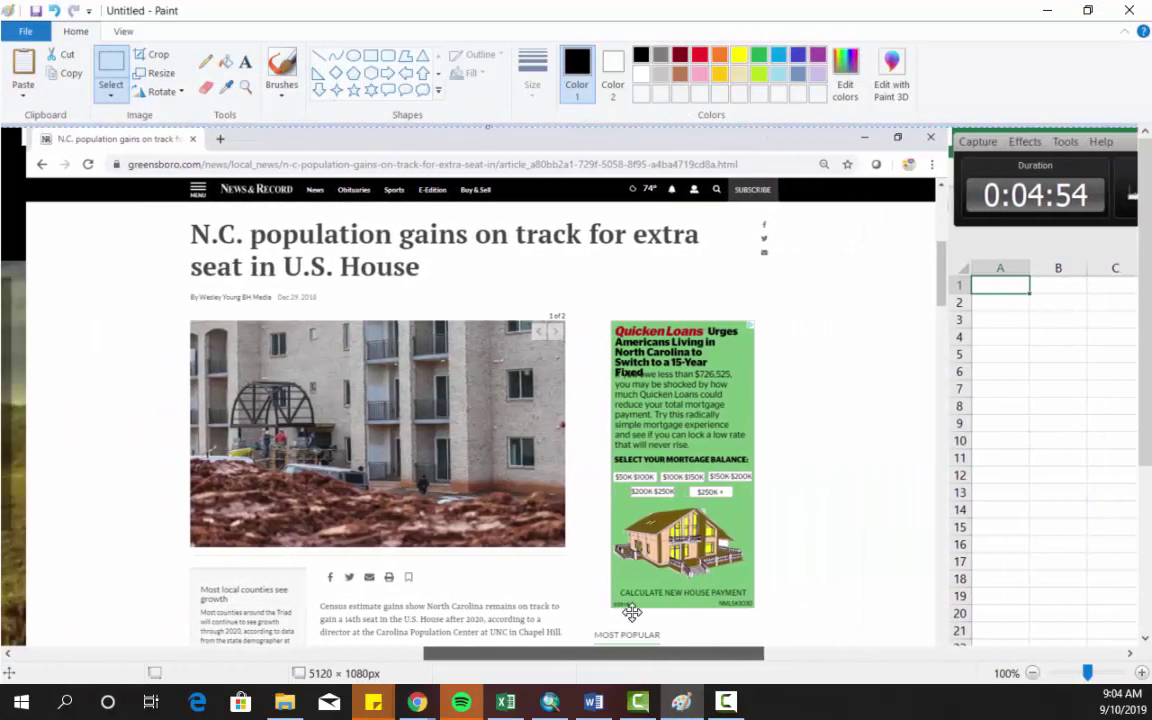
left_click_drag(1144, 342, 1144, 385)
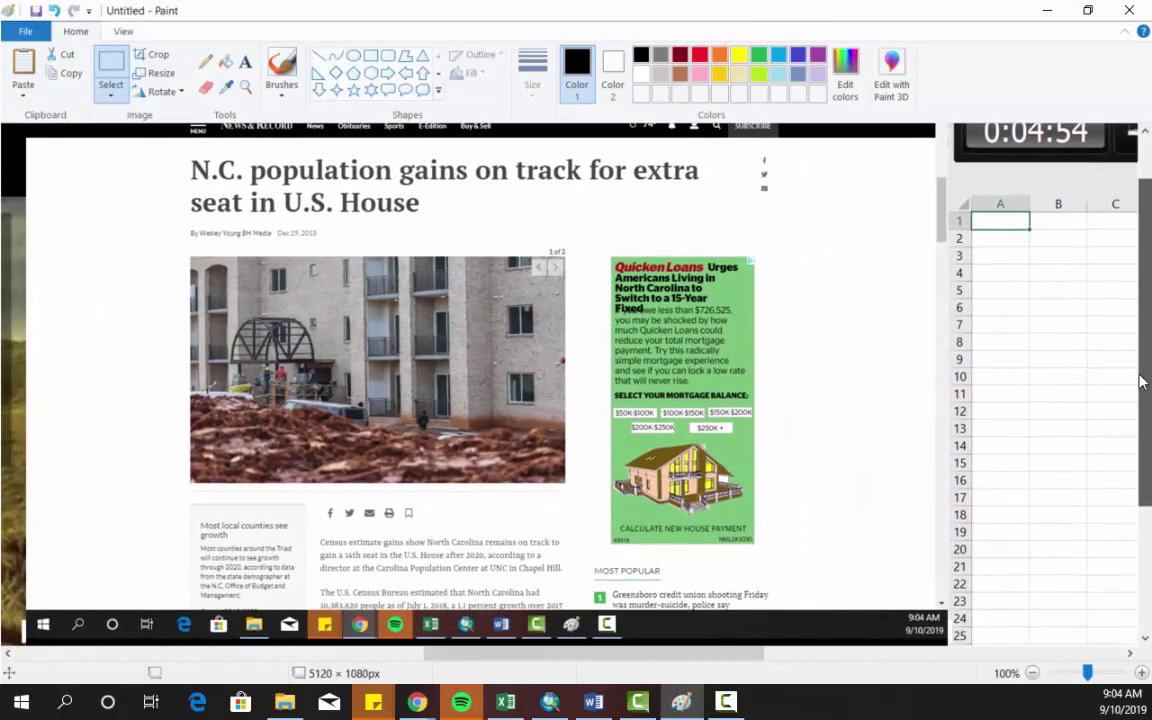
mouse_move(728, 654)
left_mouse_down()
mouse_move(744, 663)
mouse_move(721, 660)
left_mouse_up()
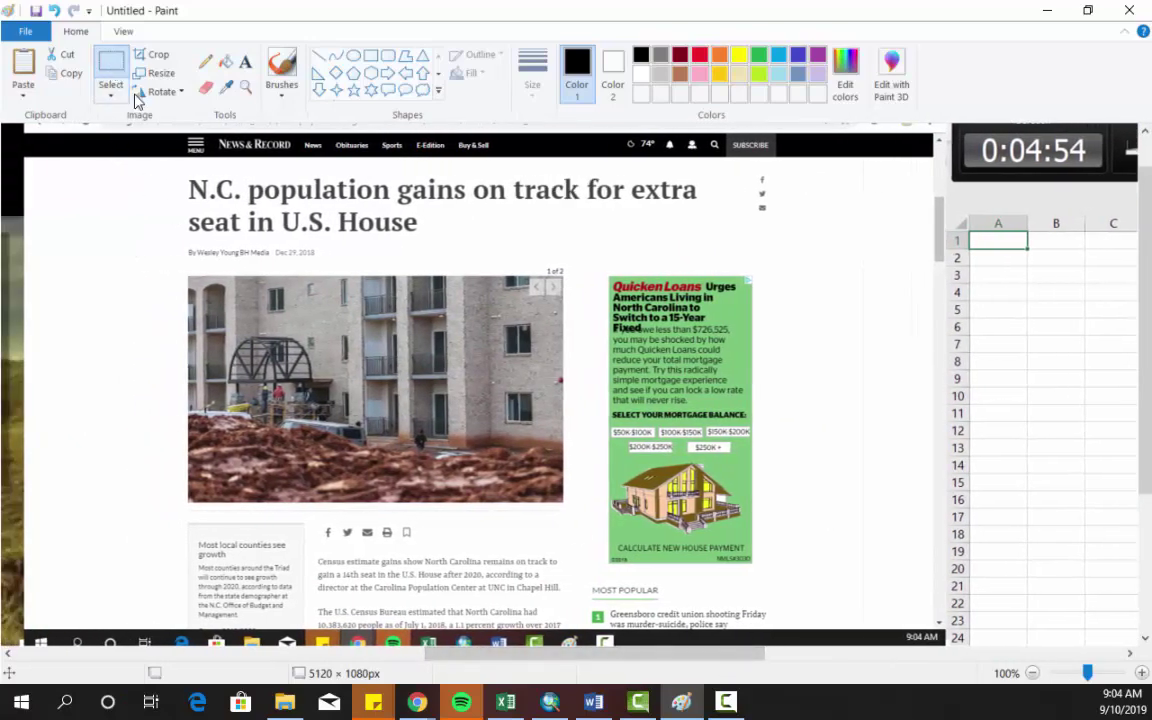
mouse_move(183, 168)
left_mouse_down()
mouse_move(306, 386)
mouse_move(508, 571)
mouse_move(760, 592)
mouse_move(777, 604)
left_mouse_up()
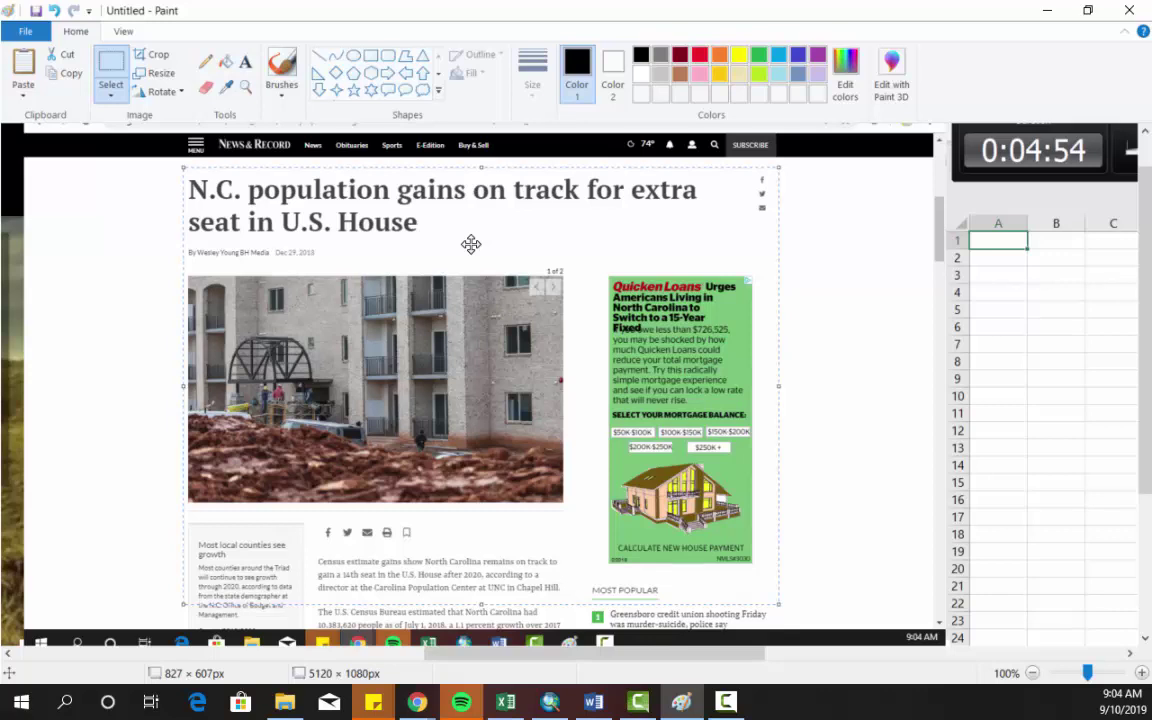
left_click(1046, 10)
Paste the news-article clipping on the blank line below PLACE GRAPH HERE
left_click(594, 702)
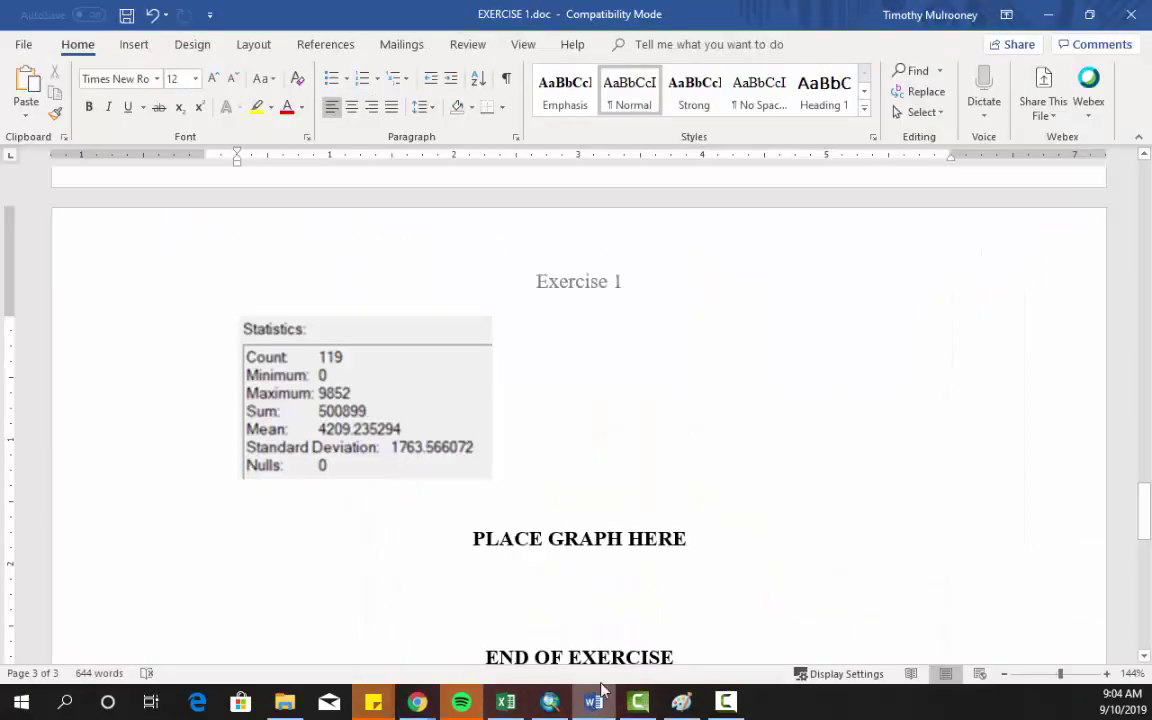
scroll(498, 444, "down", 2)
left_click(452, 399)
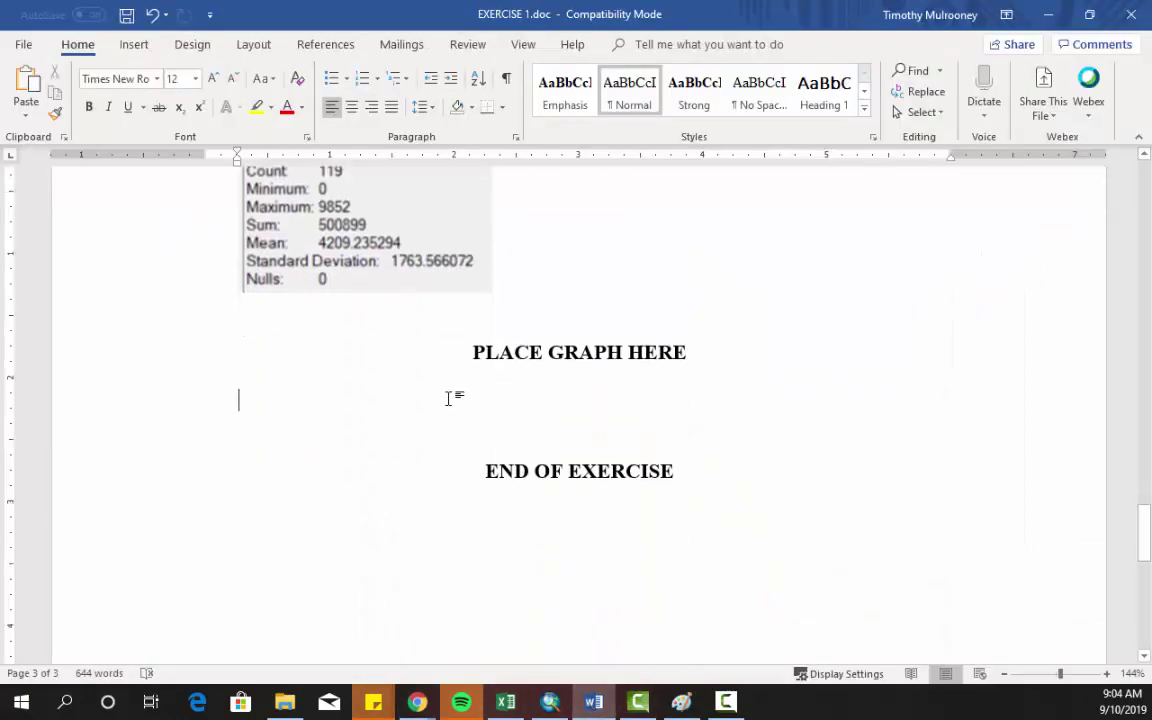
key("ctrl+v")
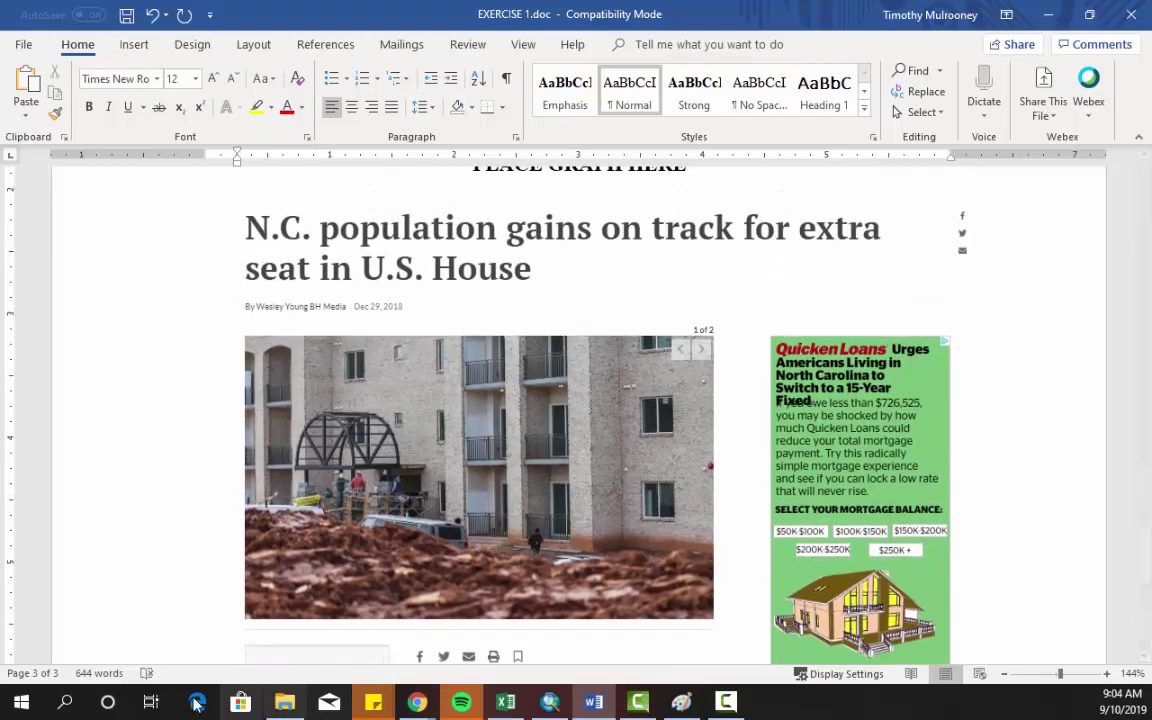
Start a new blank PowerPoint presentation in a maximized window
left_click(108, 702)
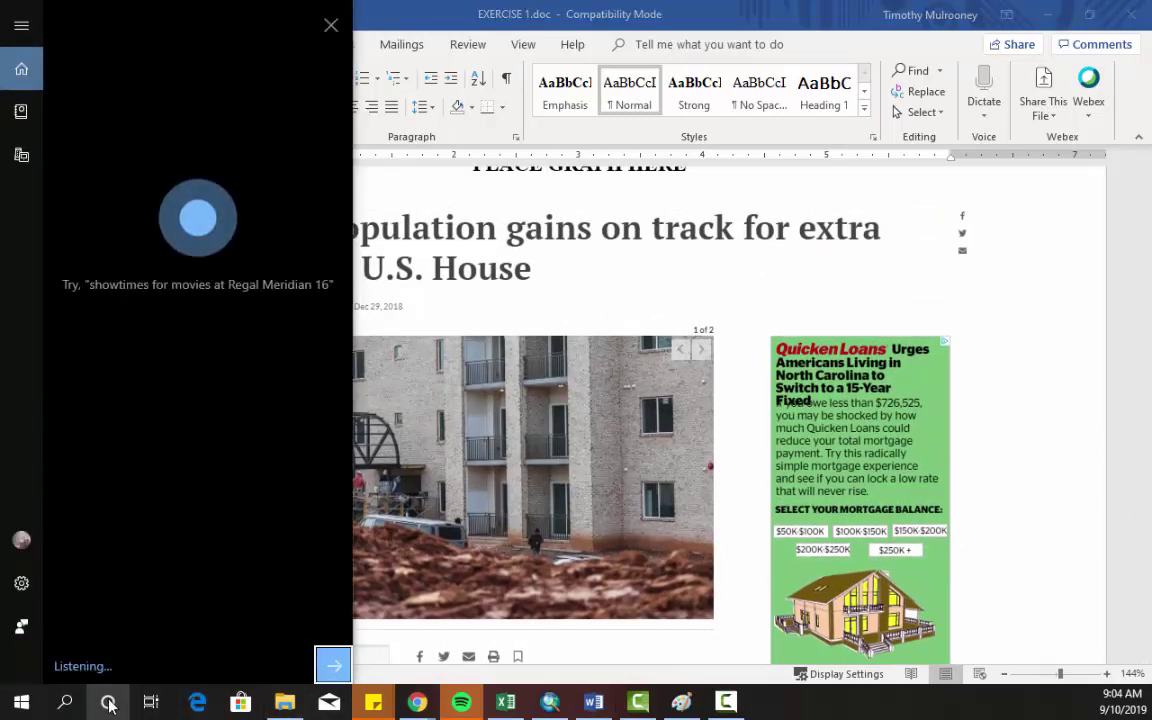
left_click(108, 702)
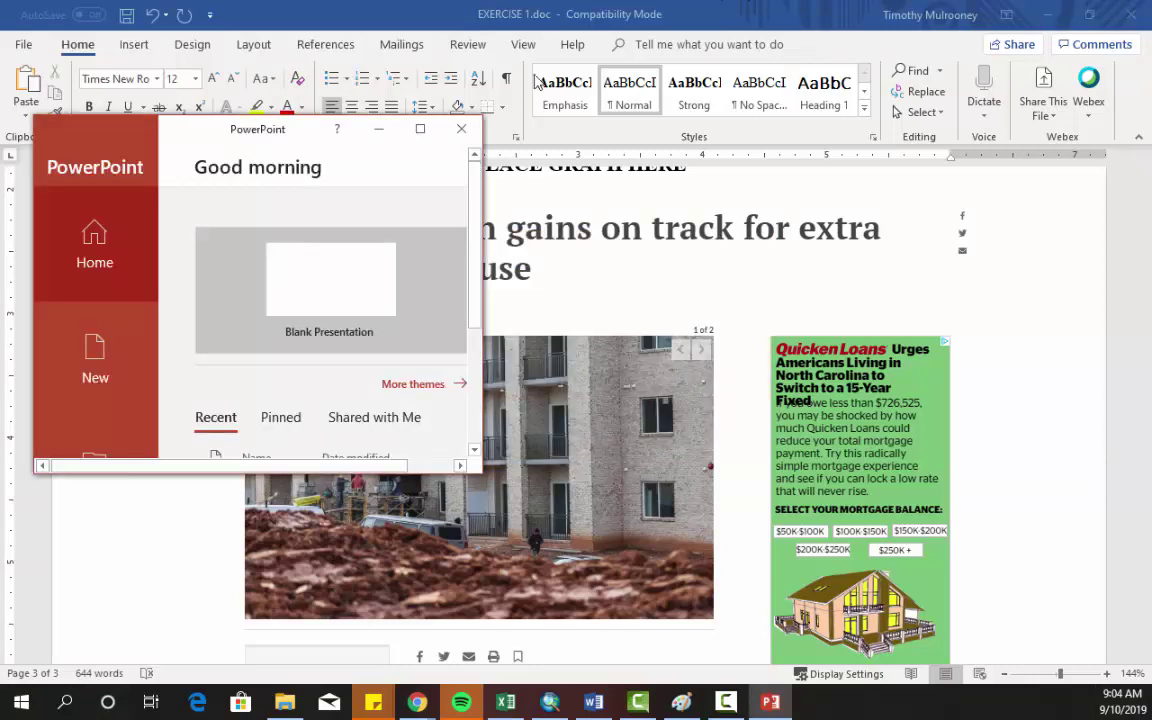
left_click(318, 292)
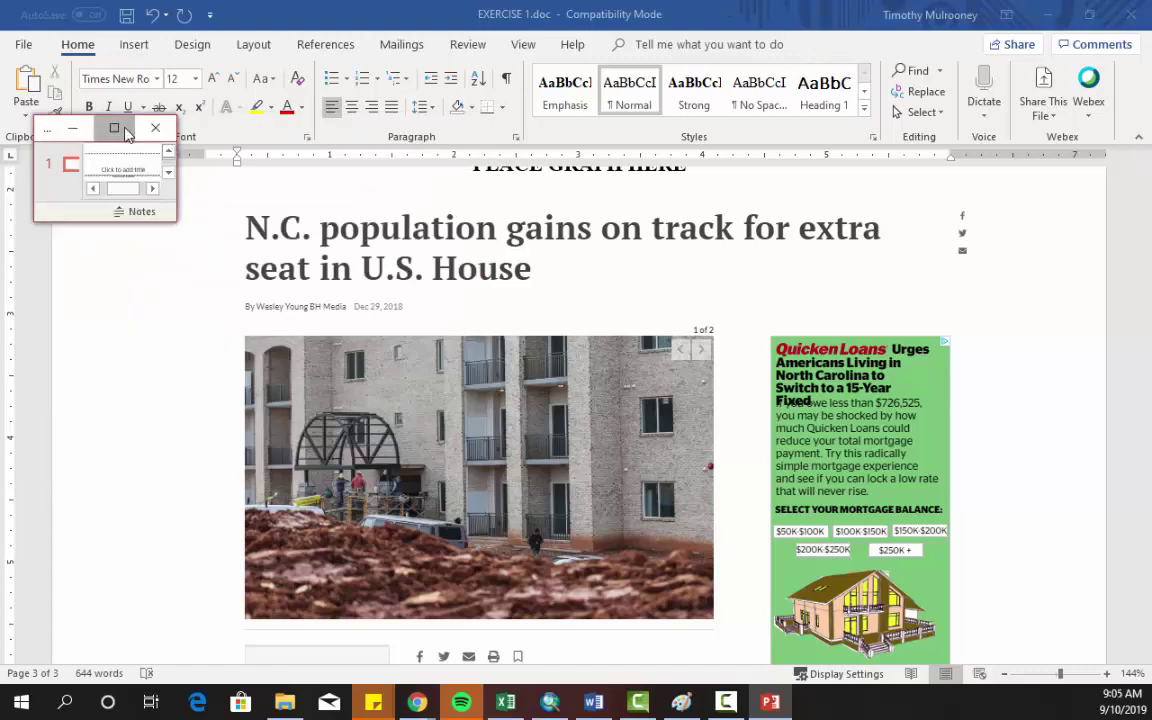
left_click(114, 128)
Delete the title and subtitle placeholders and paste the article screenshot onto slide 1
left_click(370, 275)
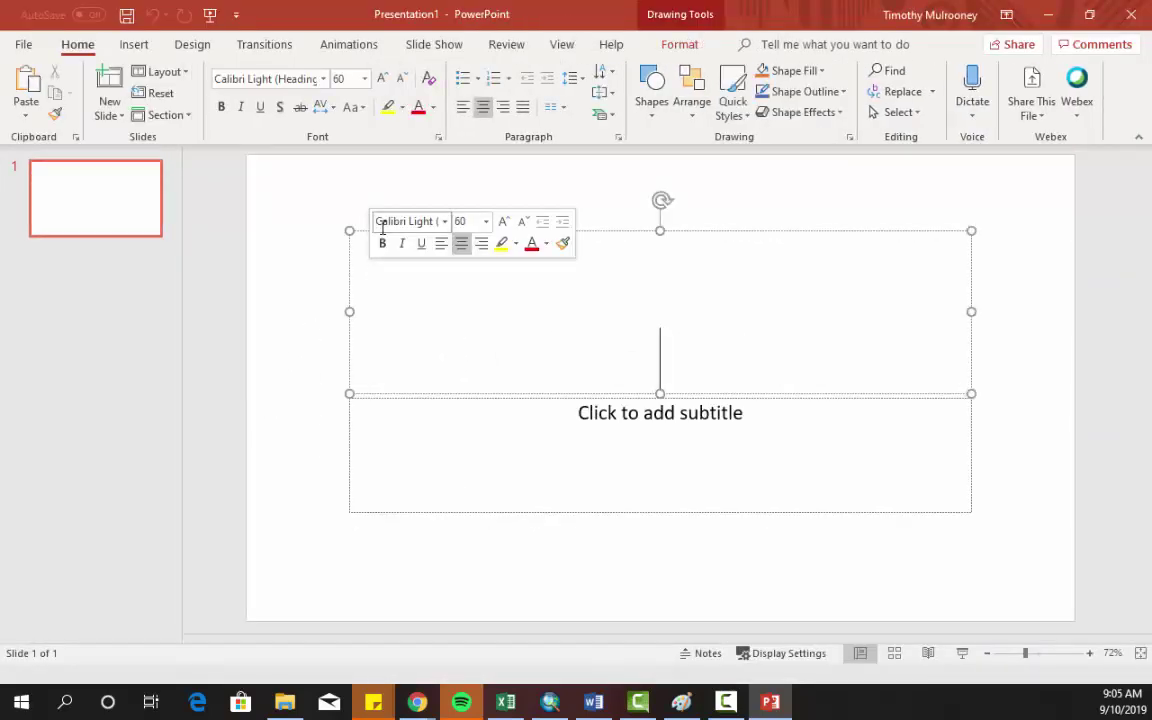
left_click(360, 231)
key("Delete")
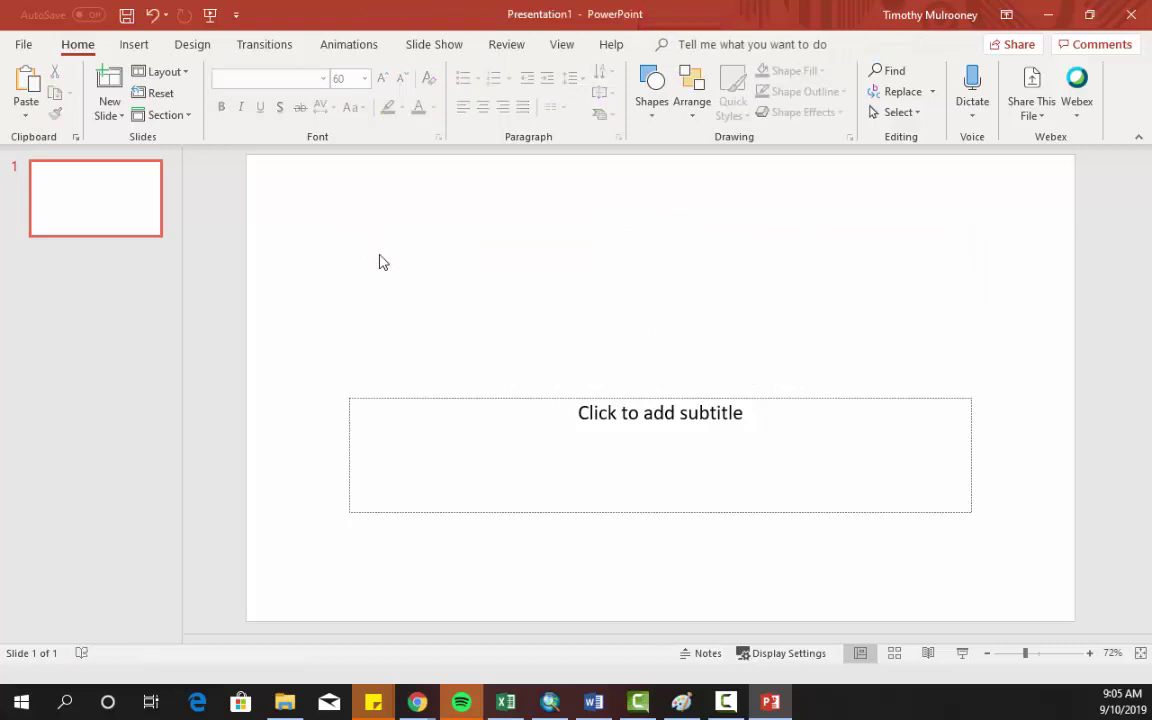
left_click(427, 399)
key("Delete")
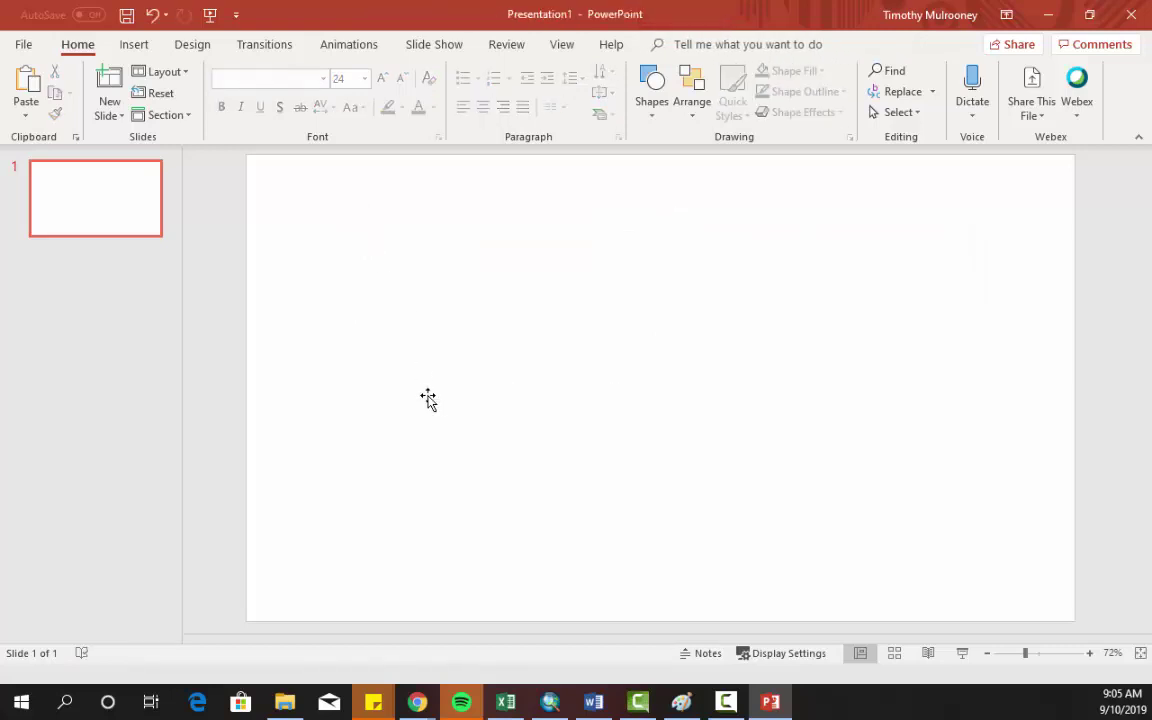
key("ctrl+v")
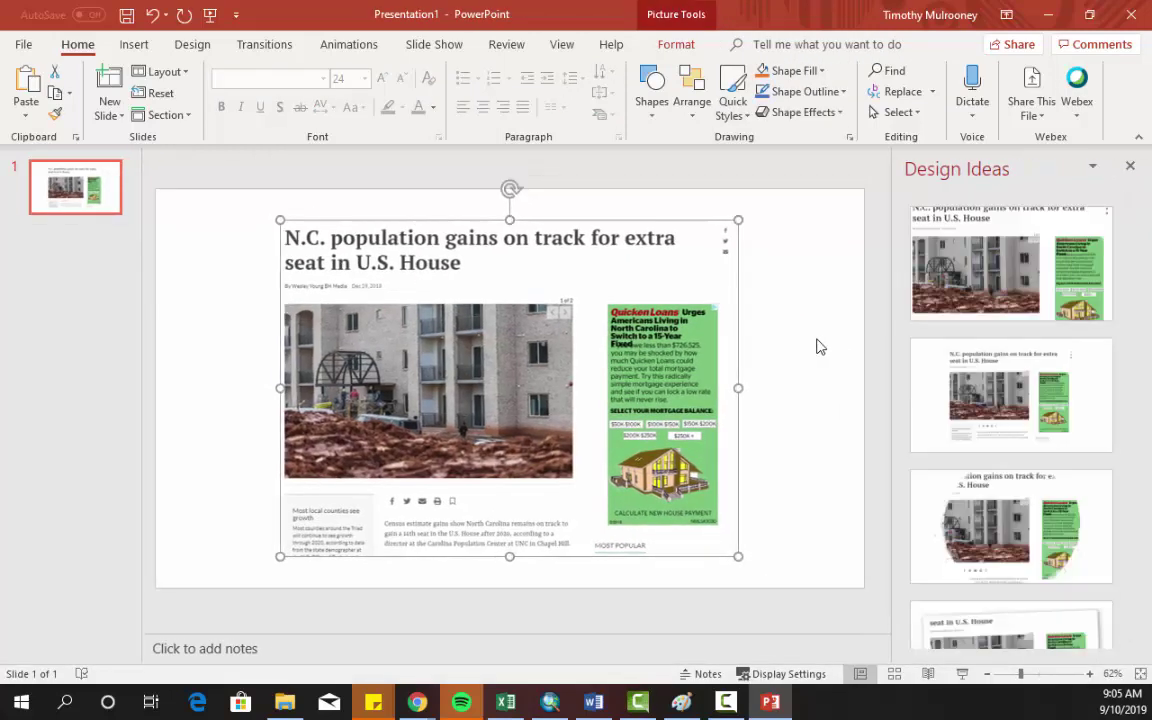
Minimize PowerPoint and switch back to ArcMap
left_click(1048, 14)
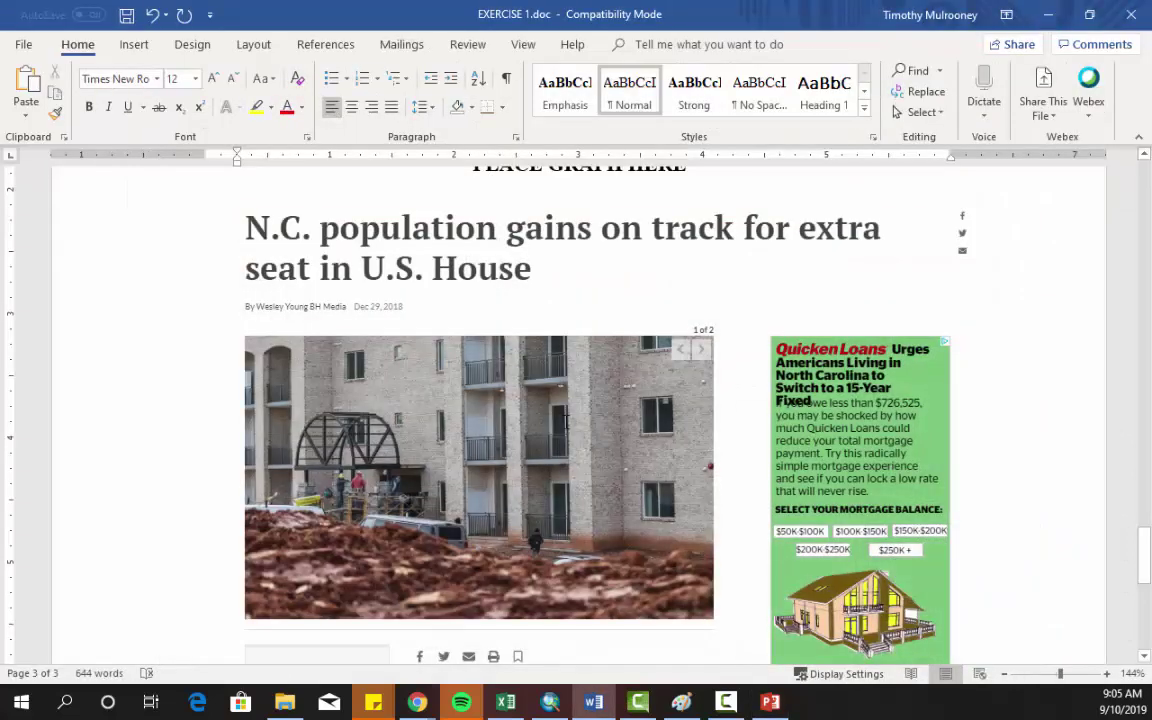
scroll(572, 422, "up", 3)
scroll(574, 424, "up", 1)
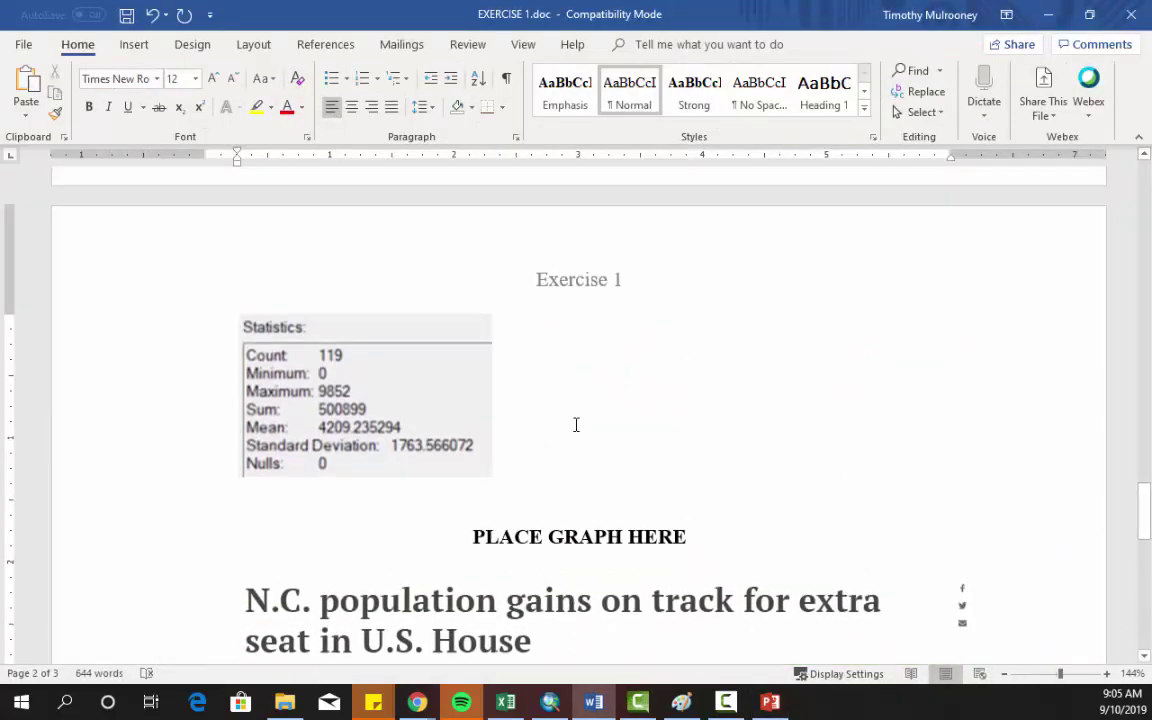
left_click(550, 702)
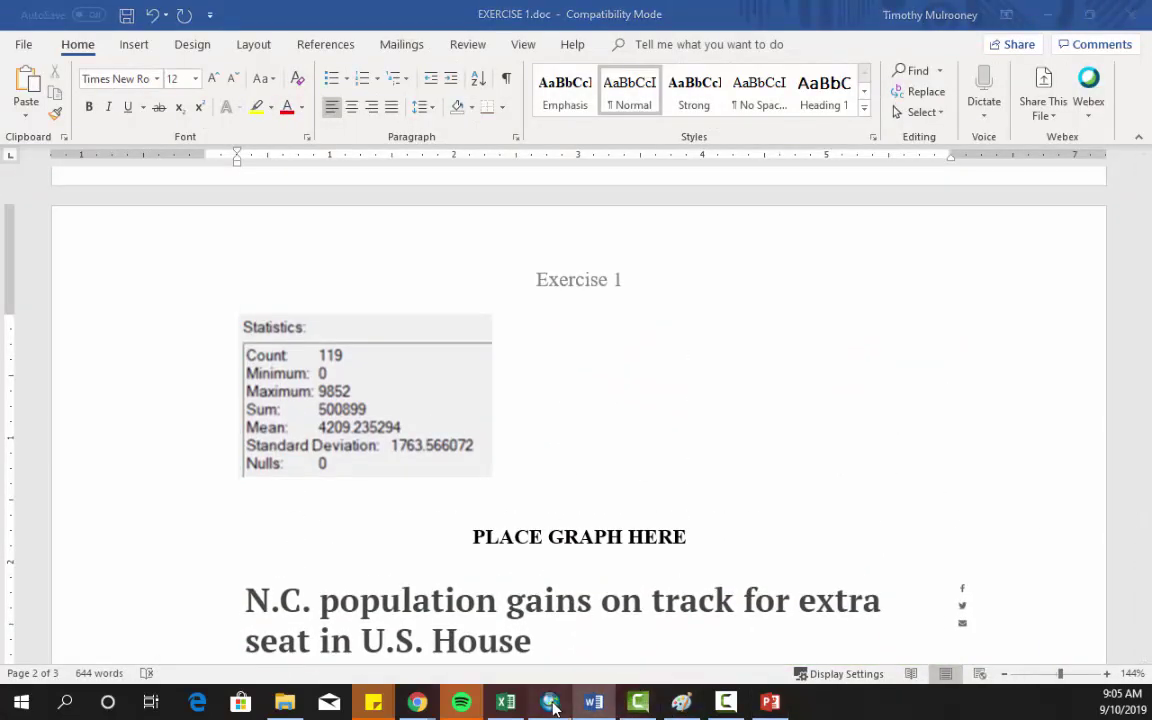
Close the Statistics of tracts results and move the tracts table over the map's right side
left_click(773, 290)
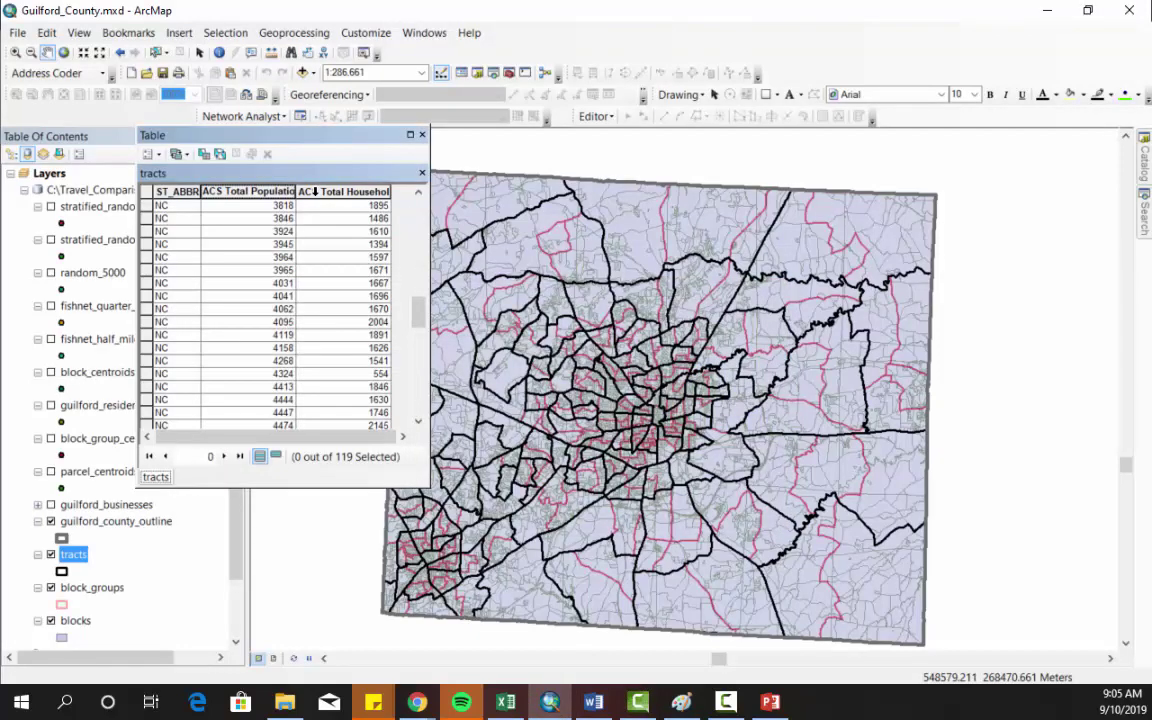
left_click_drag(345, 137, 1013, 264)
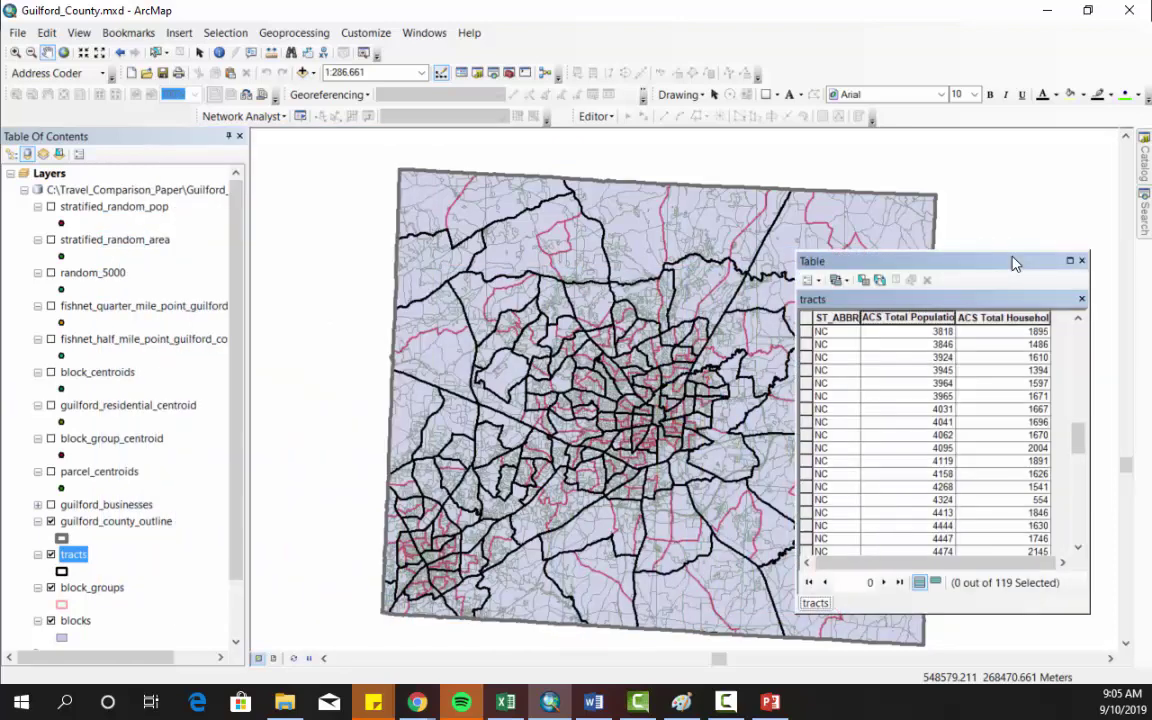